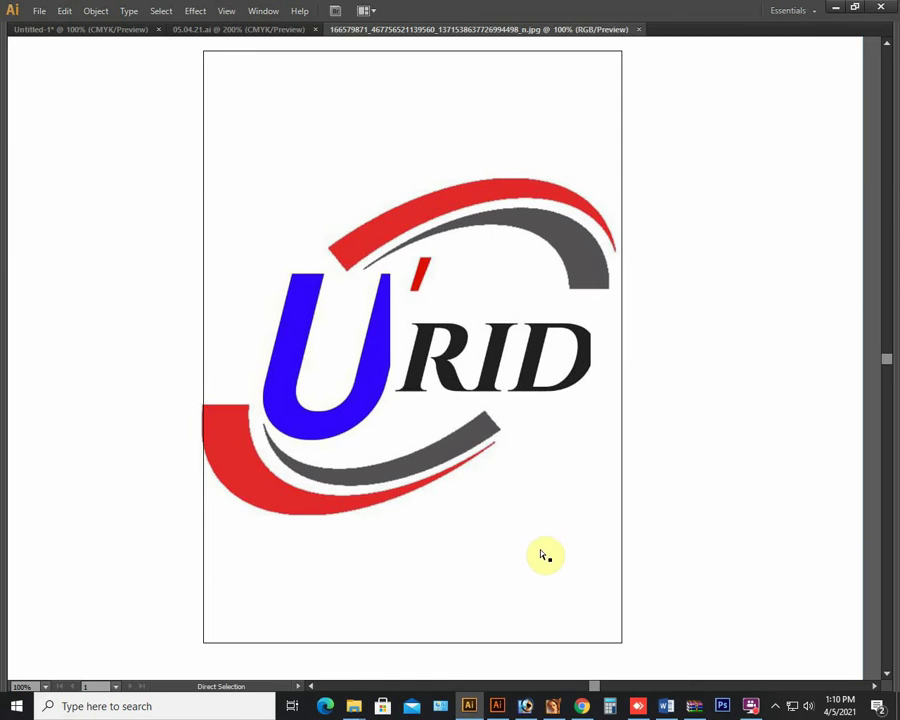
Restore the hidden panels and pen-trace the top red swoosh from its left tip to its right end
{"action": "key", "text": "Tab"}
{"action": "left_click", "coordinate": [14, 109]}
{"action": "left_click", "coordinate": [341, 309]}
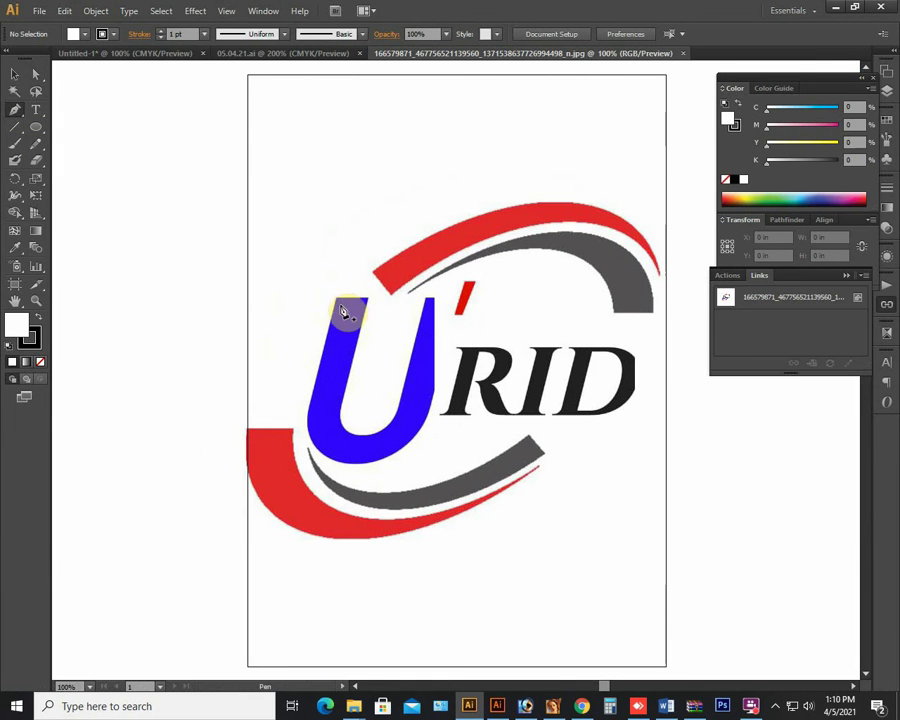
{"action": "left_click", "coordinate": [374, 279]}
{"action": "mouse_move", "coordinate": [665, 245]}
{"action": "left_mouse_down"}
{"action": "mouse_move", "coordinate": [662, 282]}
{"action": "mouse_move", "coordinate": [739, 414]}
{"action": "mouse_move", "coordinate": [729, 404]}
{"action": "left_mouse_up"}
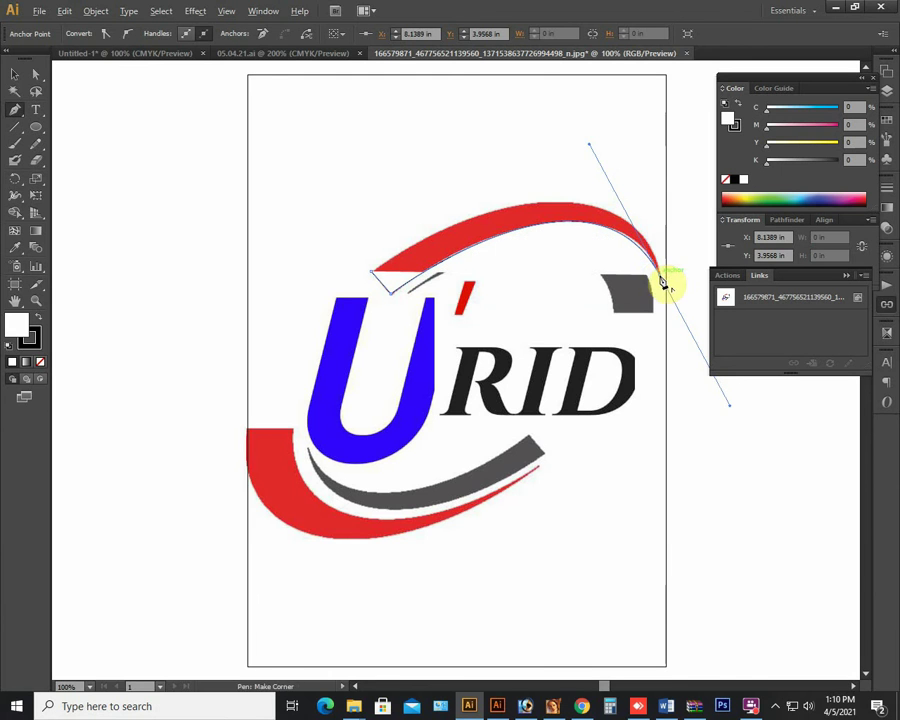
{"action": "left_click", "coordinate": [662, 282]}
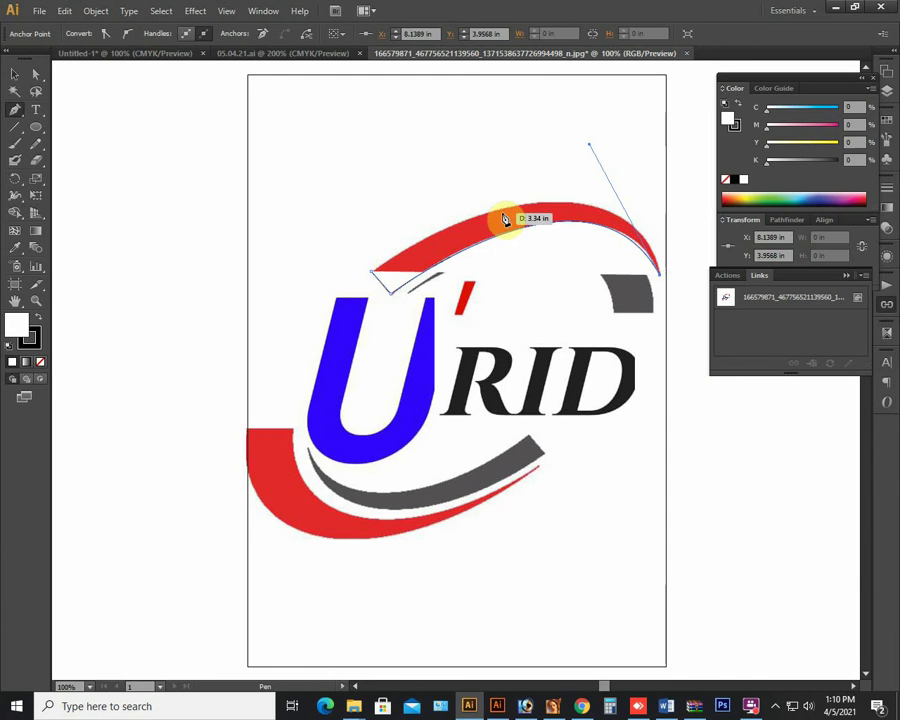
Close the trial swoosh outline along its top edge, then delete it
{"action": "left_click_drag", "start_coordinate": [378, 281], "coordinate": [578, 187]}
{"action": "mouse_move", "coordinate": [424, 233]}
{"action": "left_mouse_down"}
{"action": "mouse_move", "coordinate": [374, 243]}
{"action": "mouse_move", "coordinate": [376, 236]}
{"action": "left_mouse_up"}
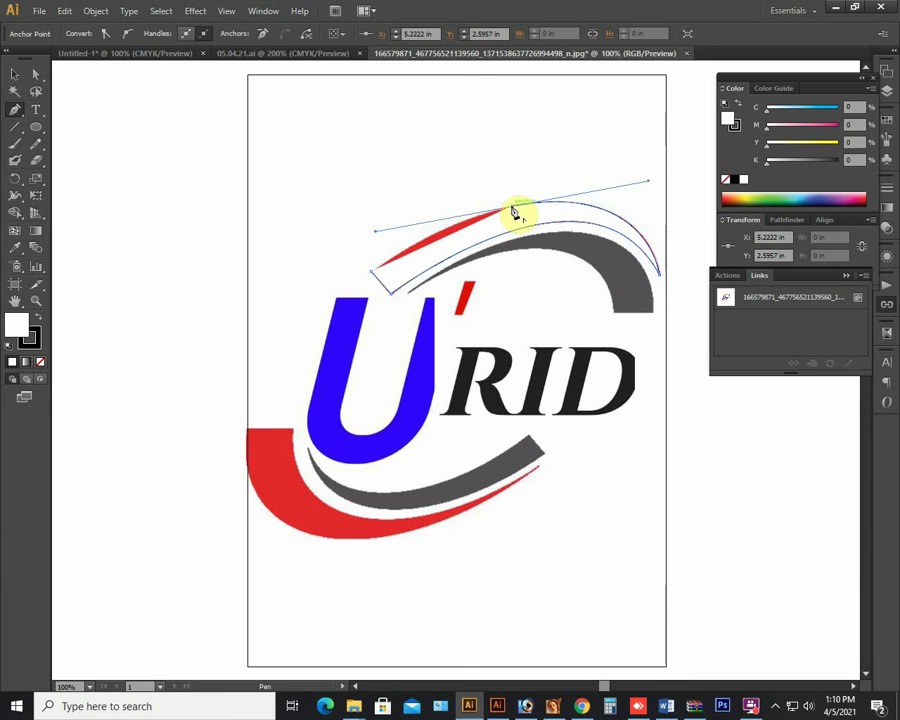
{"action": "left_click_drag", "start_coordinate": [372, 271], "coordinate": [322, 323]}
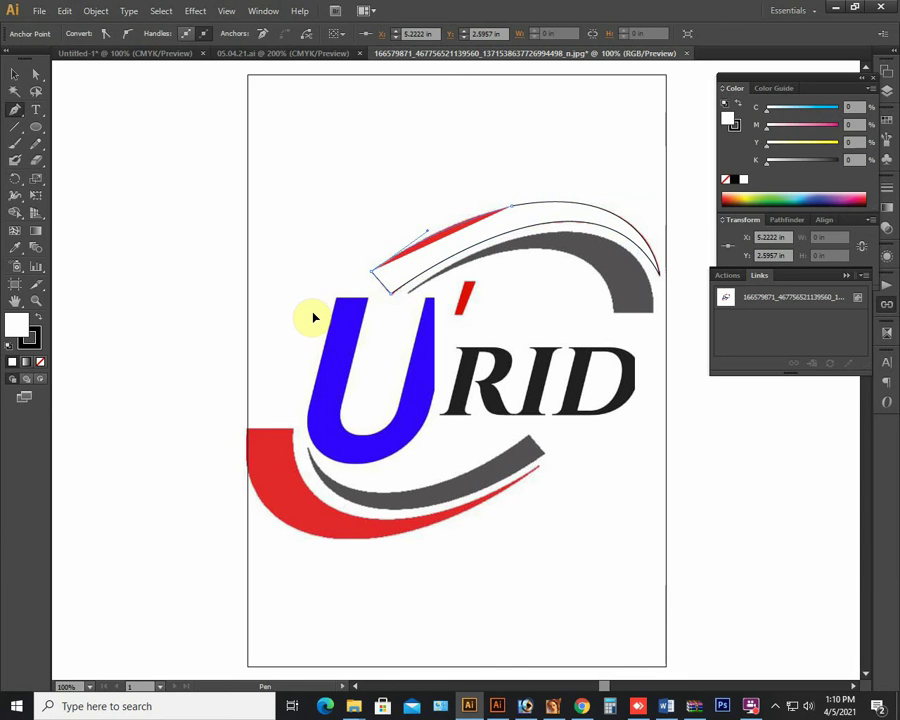
{"action": "left_click_drag", "start_coordinate": [310, 322], "coordinate": [312, 322]}
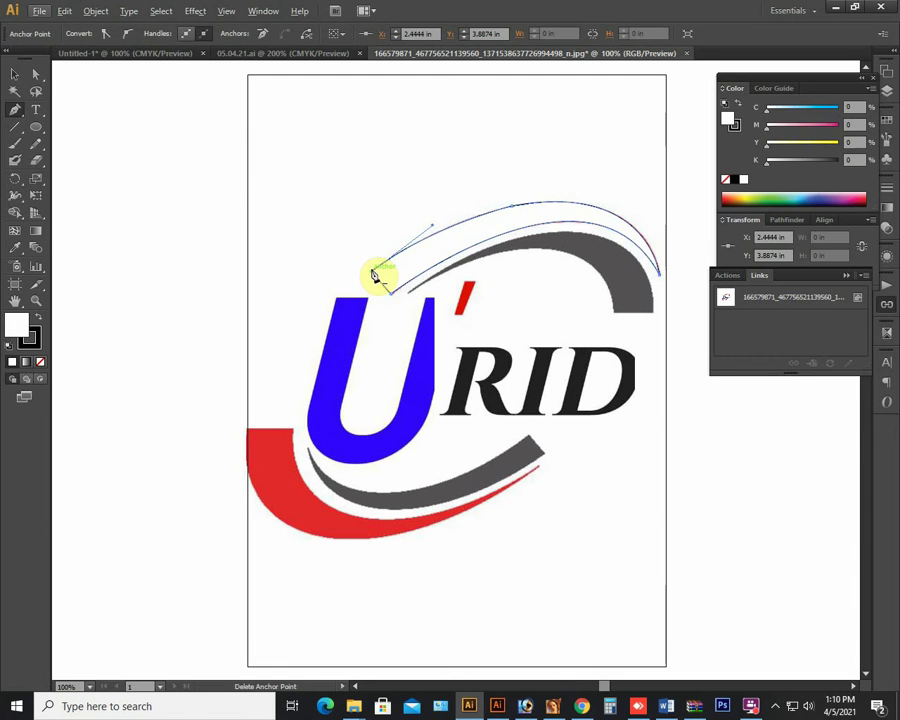
{"action": "left_click", "coordinate": [15, 74]}
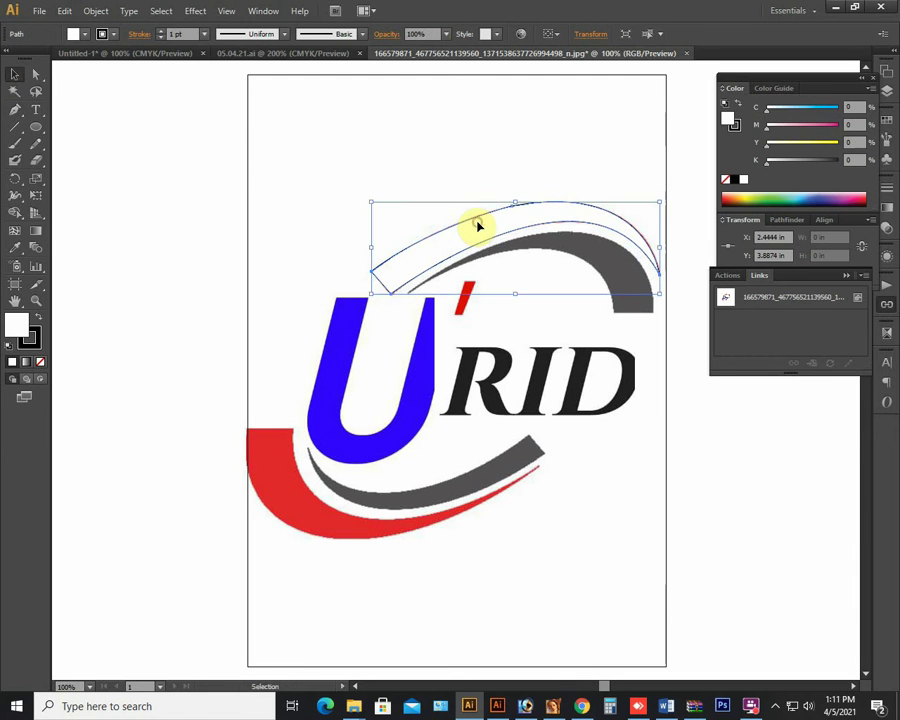
{"action": "key", "text": "Delete"}
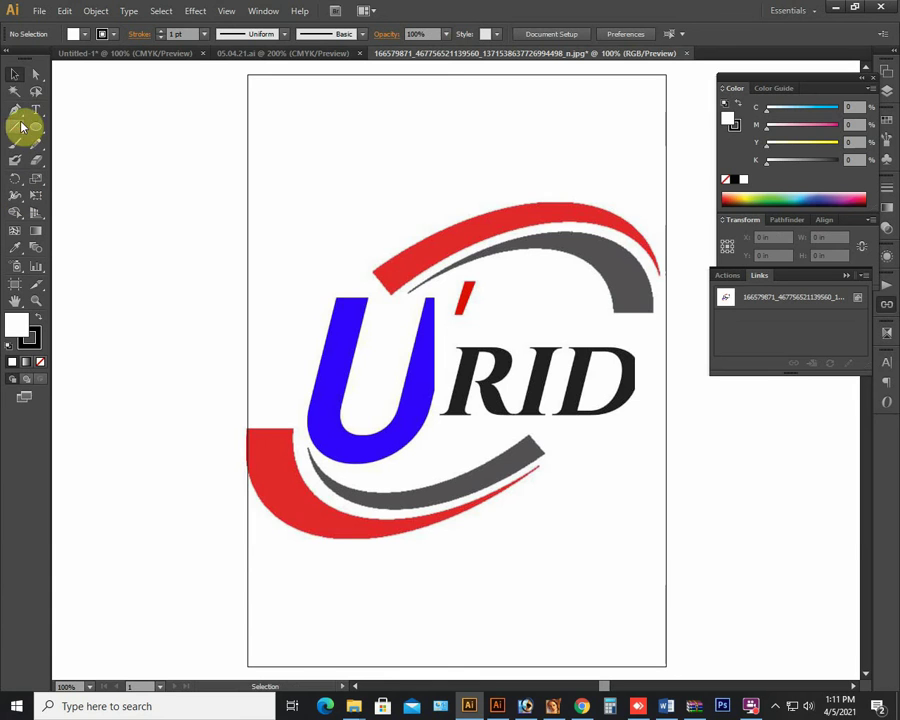
Start a pen path near the U's top, then delete the unwanted path
{"action": "left_click", "coordinate": [15, 109]}
{"action": "mouse_move", "coordinate": [408, 292]}
{"action": "left_mouse_down"}
{"action": "mouse_move", "coordinate": [655, 320]}
{"action": "mouse_move", "coordinate": [667, 486]}
{"action": "left_mouse_up"}
{"action": "key", "text": "ctrl"}
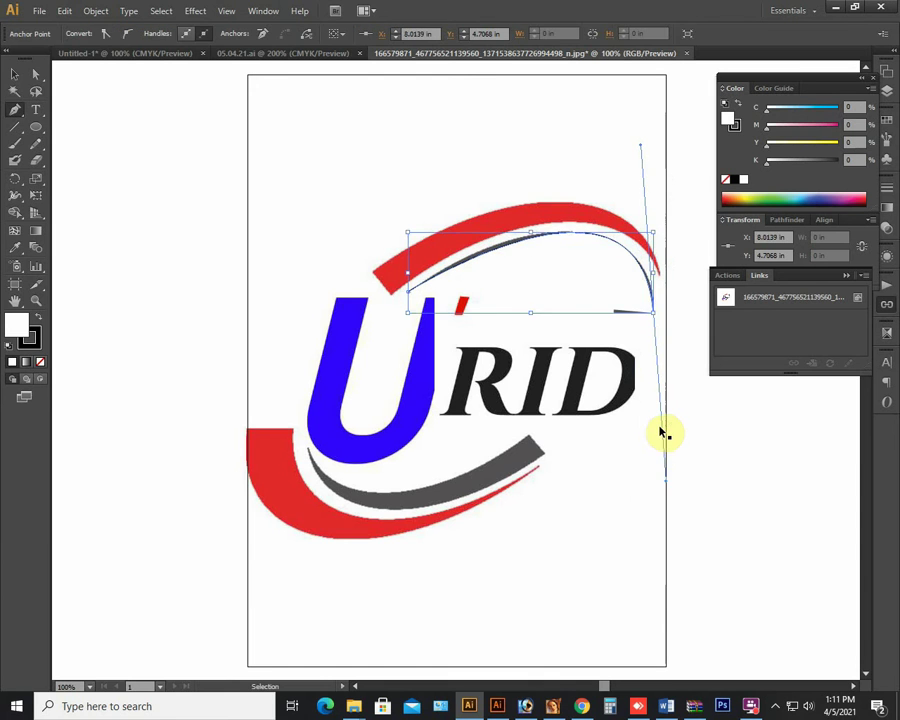
{"action": "key", "text": "Delete"}
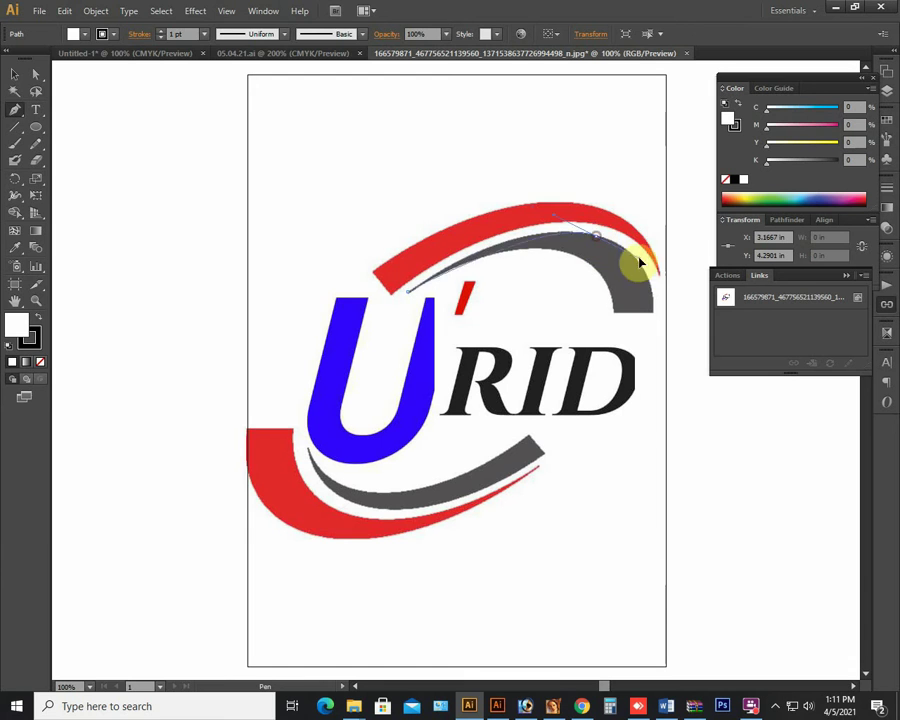
Trace the grey arc's top edge to its tip and along its flat right end
{"action": "left_click_drag", "start_coordinate": [598, 242], "coordinate": [668, 270]}
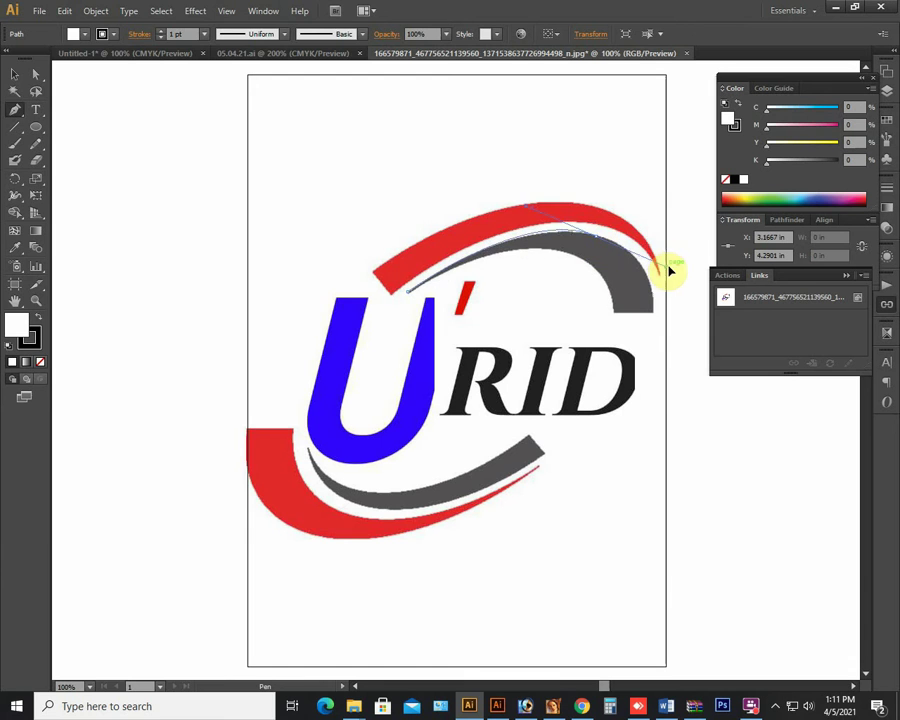
{"action": "left_click", "coordinate": [598, 237]}
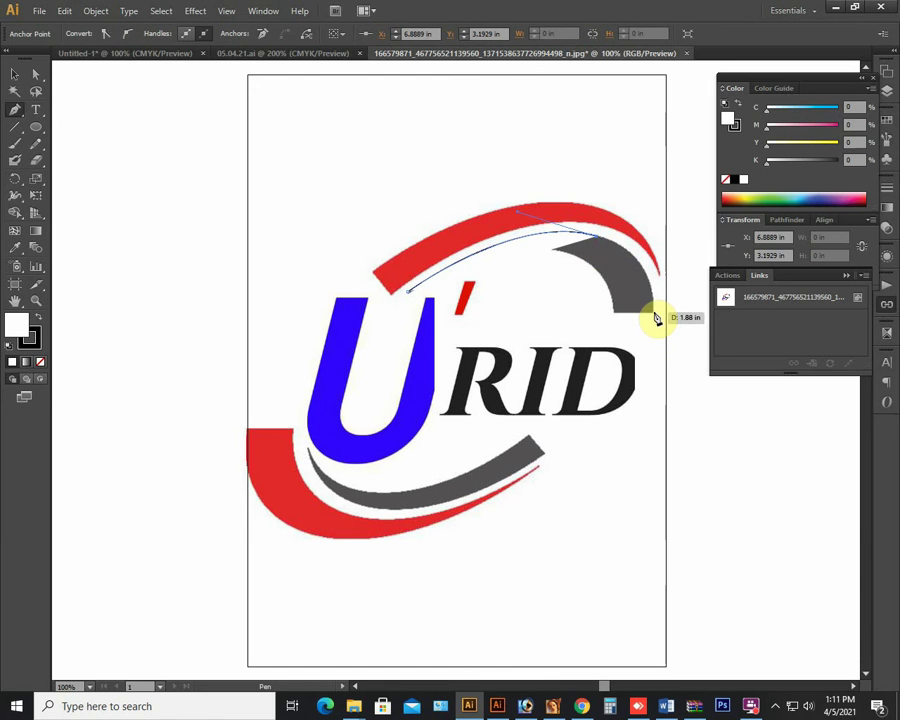
{"action": "left_click_drag", "start_coordinate": [653, 312], "coordinate": [648, 336]}
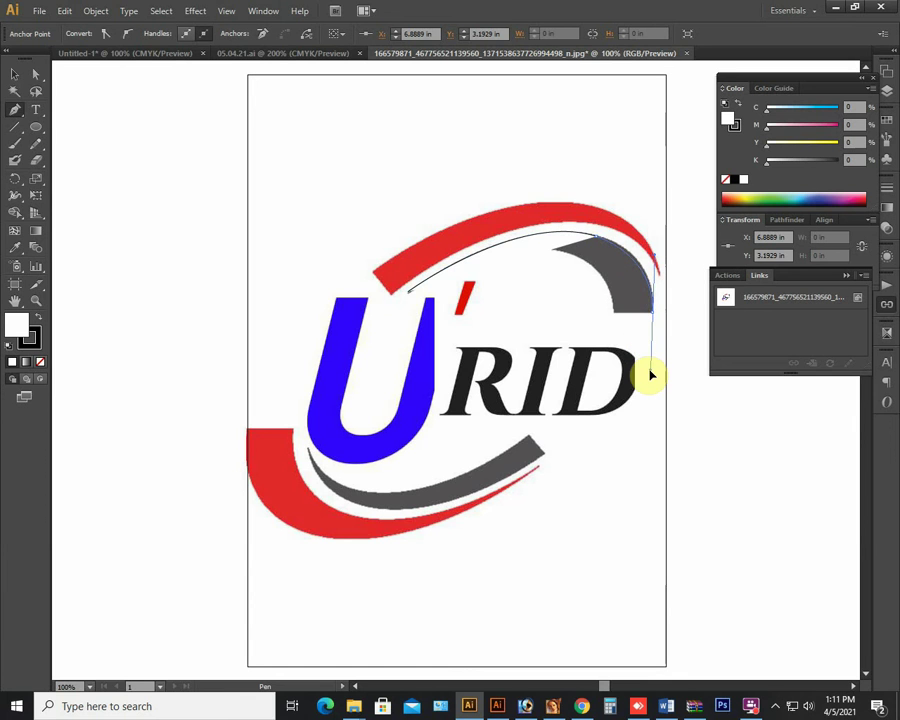
{"action": "left_click_drag", "start_coordinate": [651, 371], "coordinate": [649, 366]}
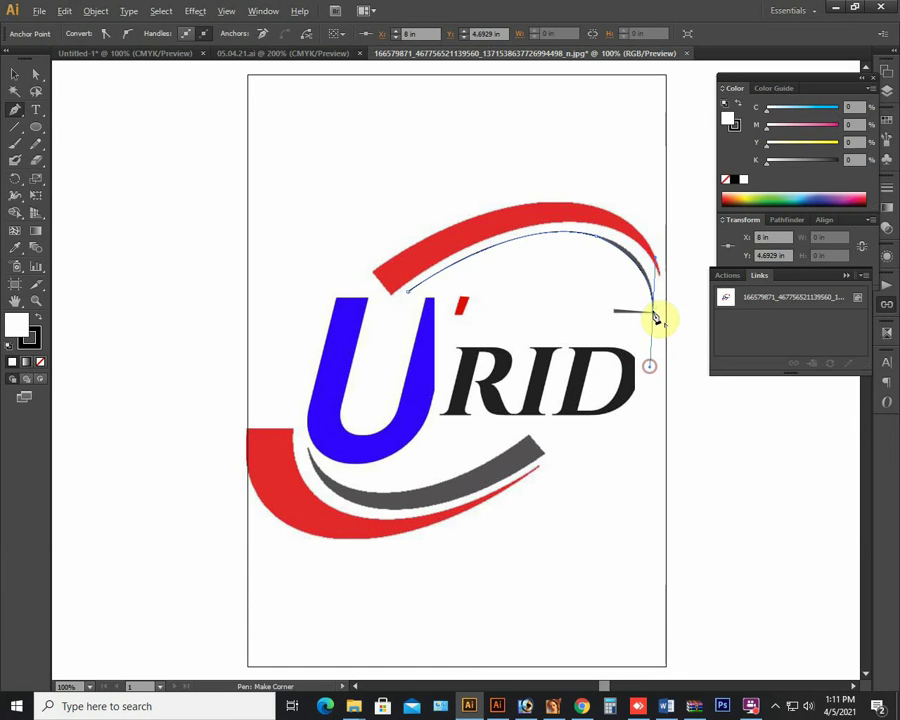
{"action": "left_click", "coordinate": [652, 313]}
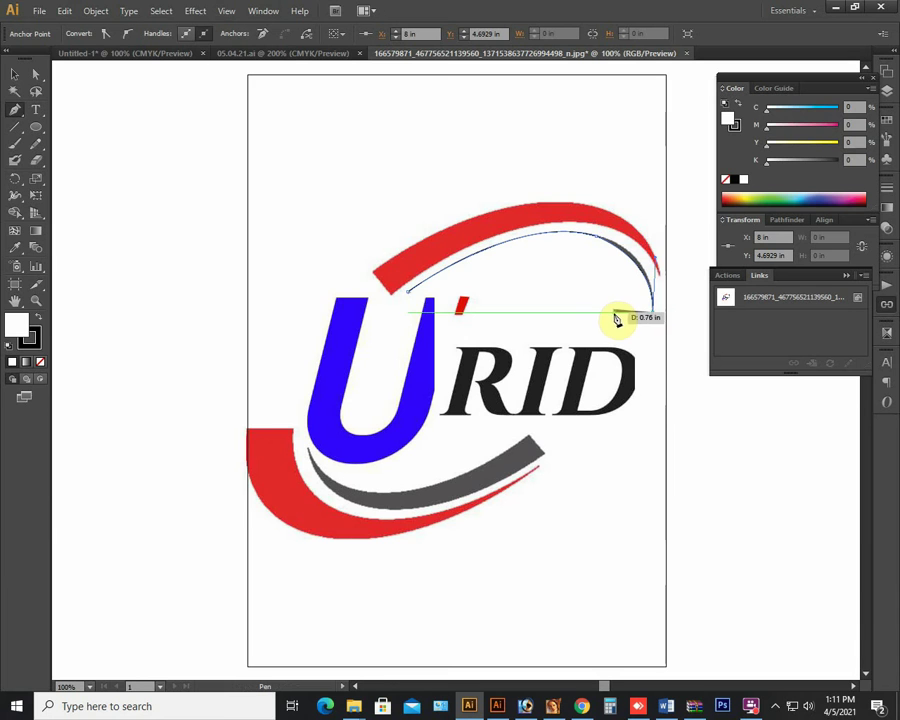
{"action": "left_click", "coordinate": [615, 313]}
Set the fill to None and trace the arc's lower edge back, closing at the left tip
{"action": "left_click", "coordinate": [39, 318]}
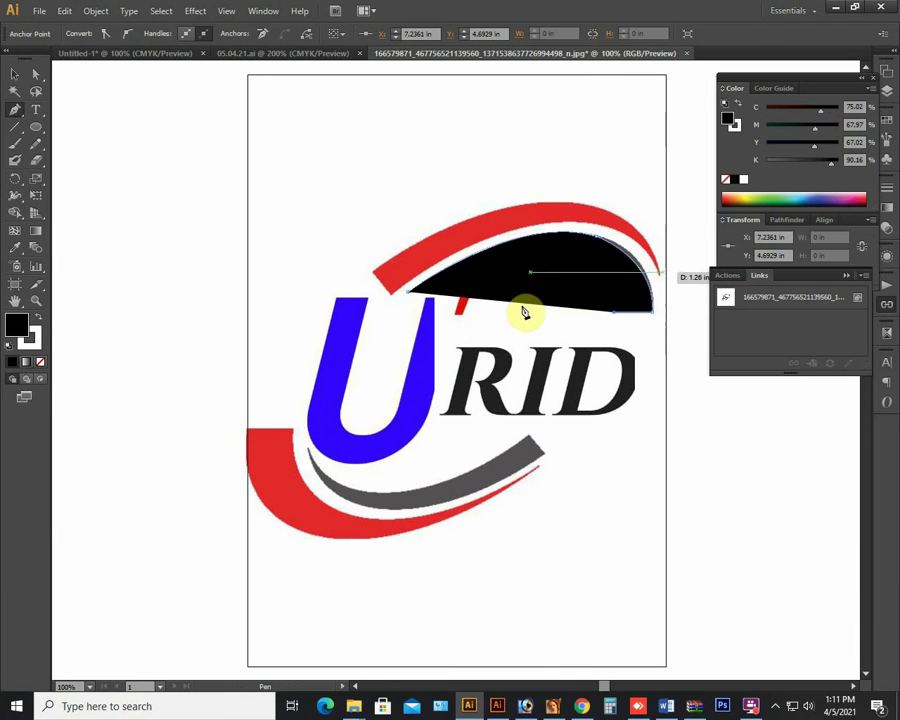
{"action": "left_click", "coordinate": [40, 363]}
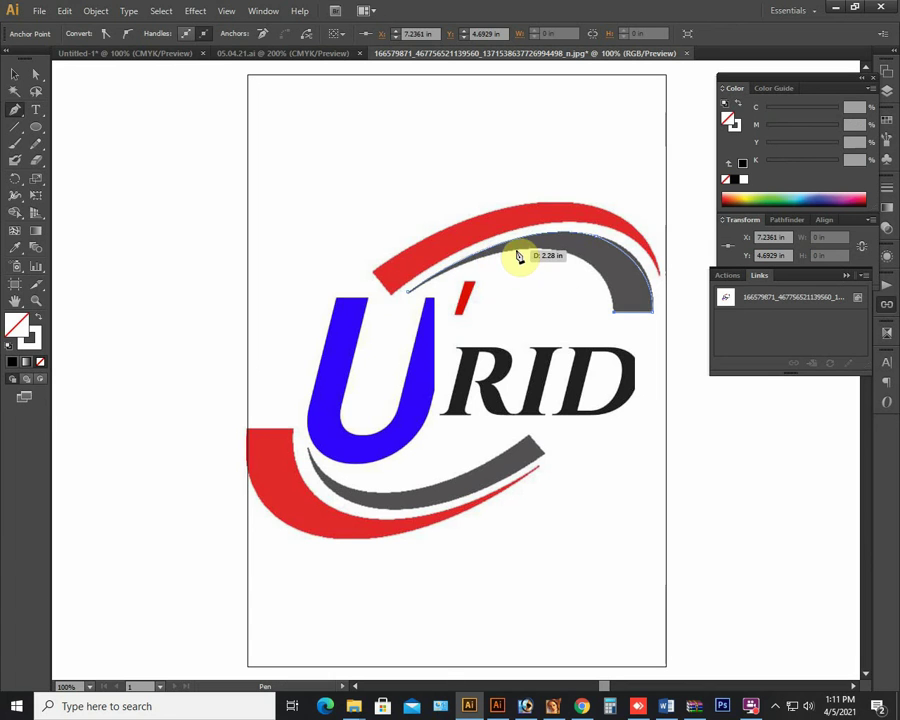
{"action": "left_click", "coordinate": [414, 263]}
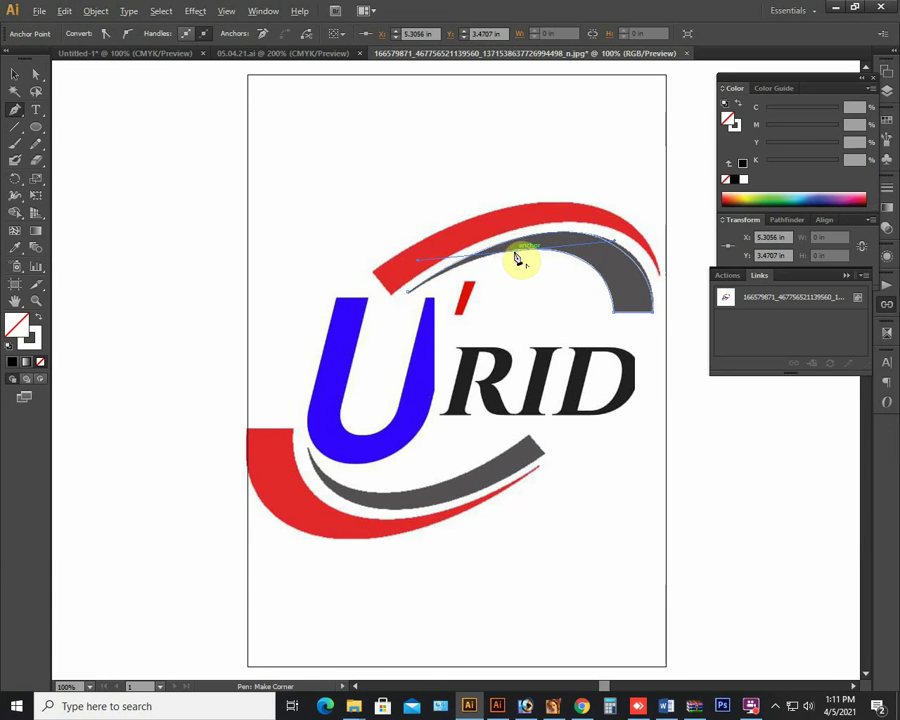
{"action": "left_click", "coordinate": [518, 256]}
{"action": "left_click", "coordinate": [408, 294]}
{"action": "left_click_drag", "start_coordinate": [357, 328], "coordinate": [351, 332]}
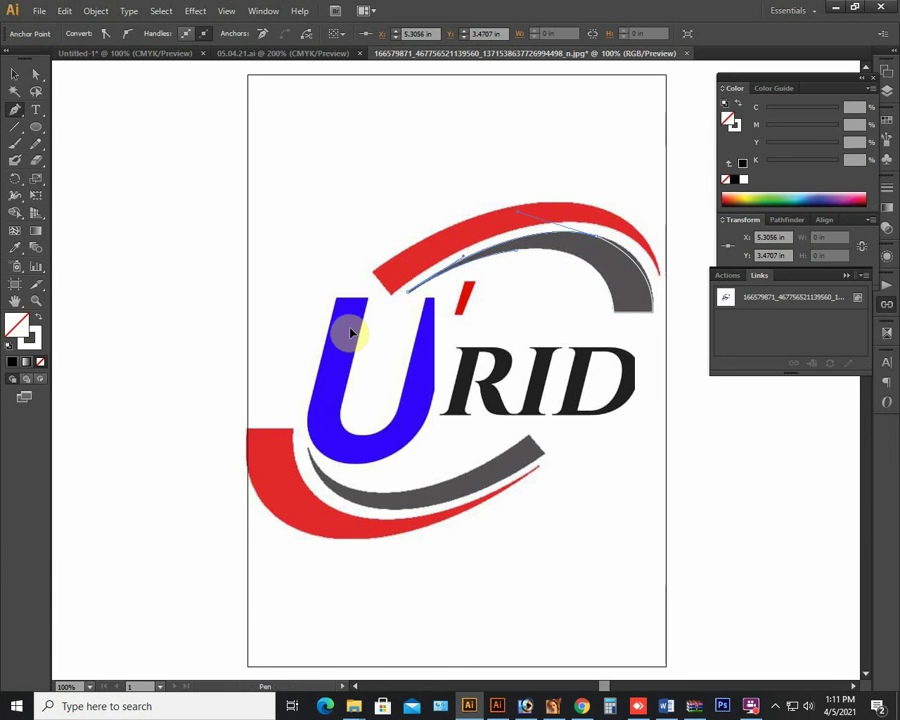
{"action": "left_click", "coordinate": [14, 75]}
Swap the grey arc path to a white fill, delete it, and pan the view
{"action": "left_click", "coordinate": [37, 317]}
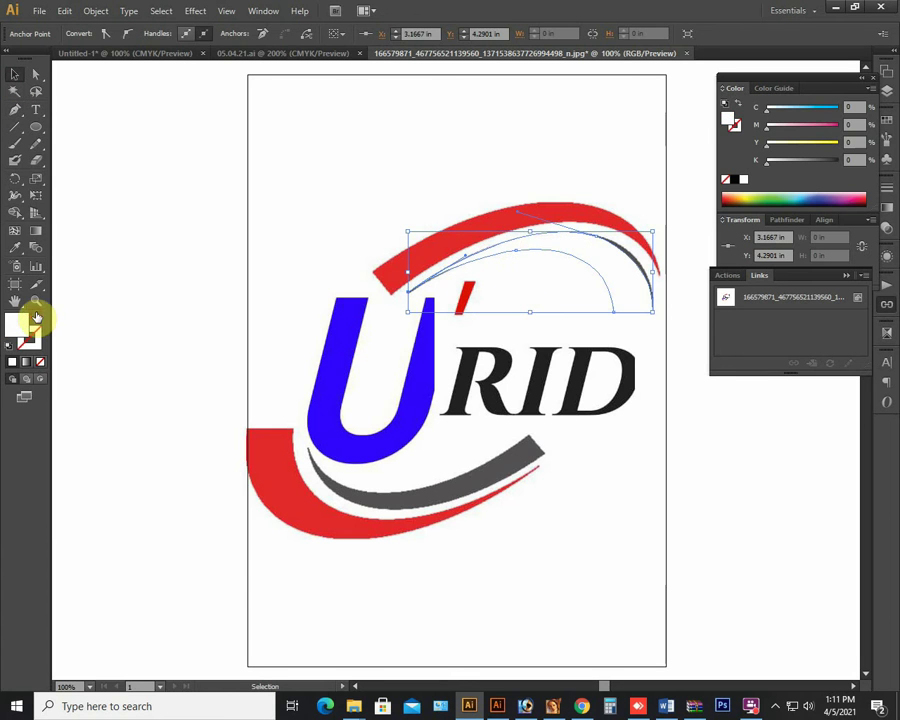
{"action": "left_click", "coordinate": [560, 247]}
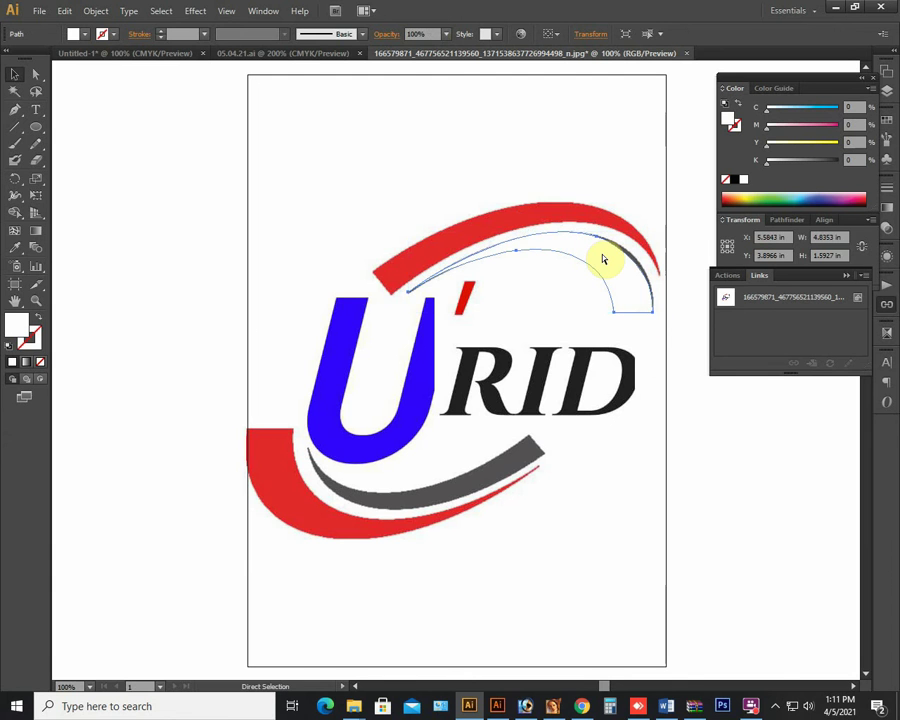
{"action": "key", "text": "Delete"}
{"action": "left_click_drag", "start_coordinate": [528, 294], "coordinate": [437, 220]}
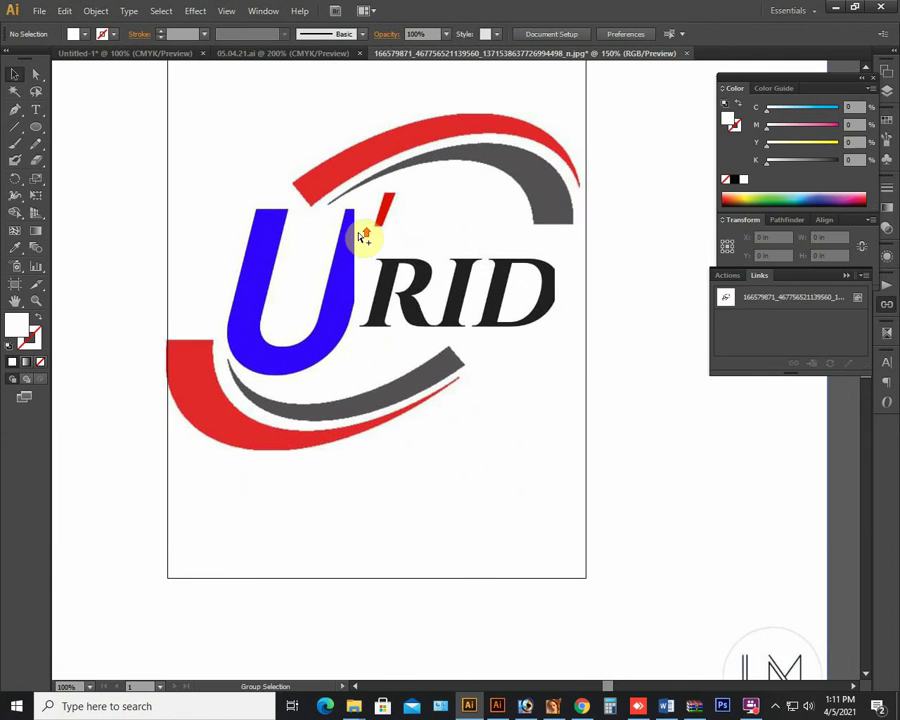
{"action": "scroll", "coordinate": [420, 195], "scroll_direction": "up", "scroll_amount": 2}
{"action": "scroll", "coordinate": [430, 220], "scroll_direction": "down", "scroll_amount": 2}
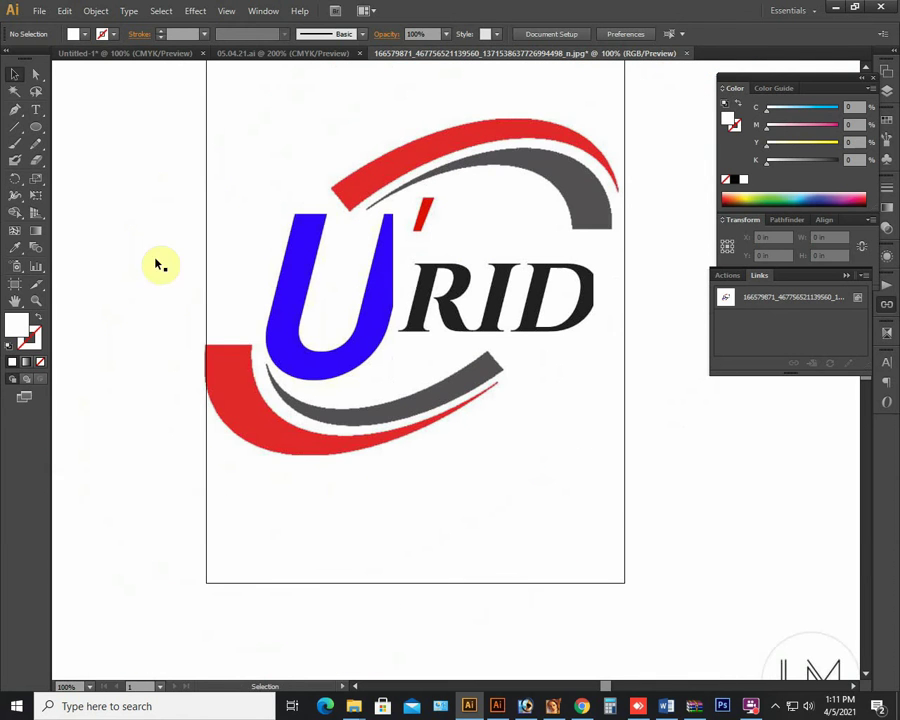
Draw a closed parallelogram over the red tick beside the U and deselect it
{"action": "left_click", "coordinate": [15, 110]}
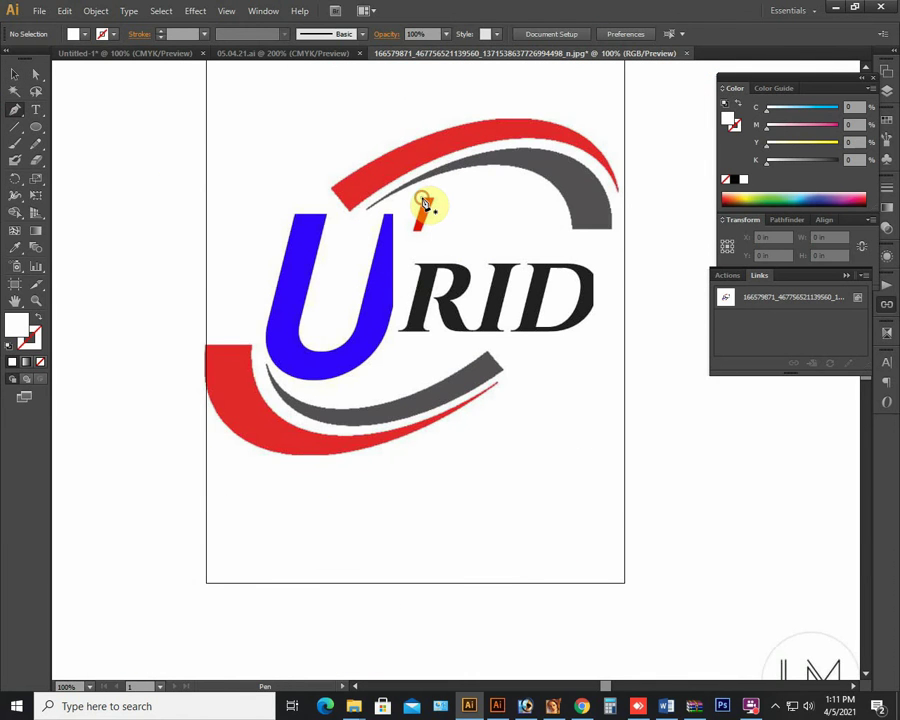
{"action": "mouse_move", "coordinate": [424, 203]}
{"action": "left_mouse_down"}
{"action": "mouse_move", "coordinate": [434, 206]}
{"action": "mouse_move", "coordinate": [413, 240]}
{"action": "mouse_move", "coordinate": [424, 207]}
{"action": "left_mouse_up"}
{"action": "left_click", "coordinate": [422, 199]}
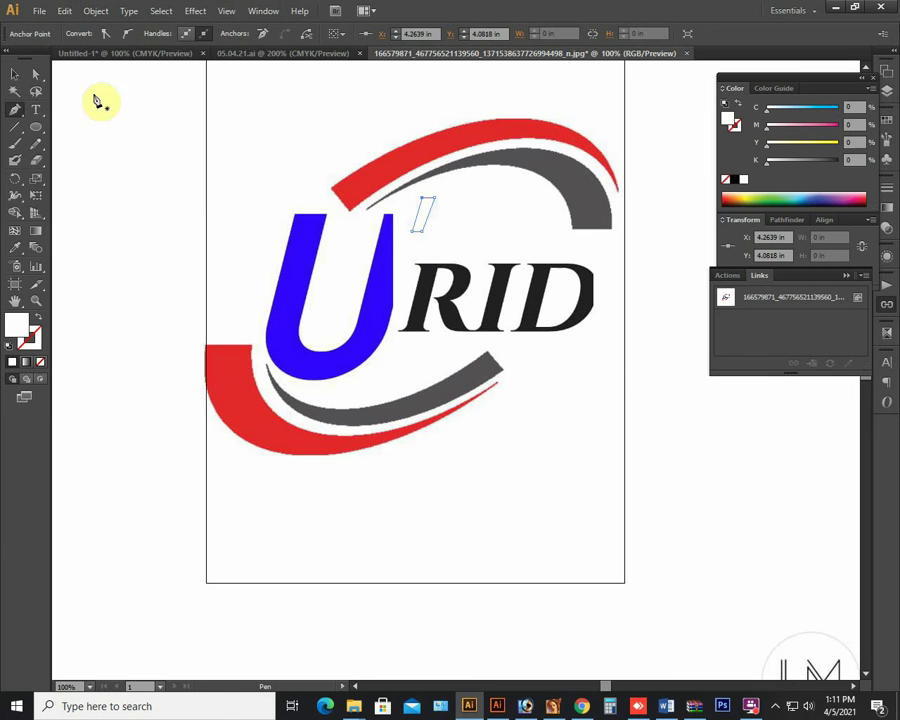
{"action": "left_click", "coordinate": [14, 73]}
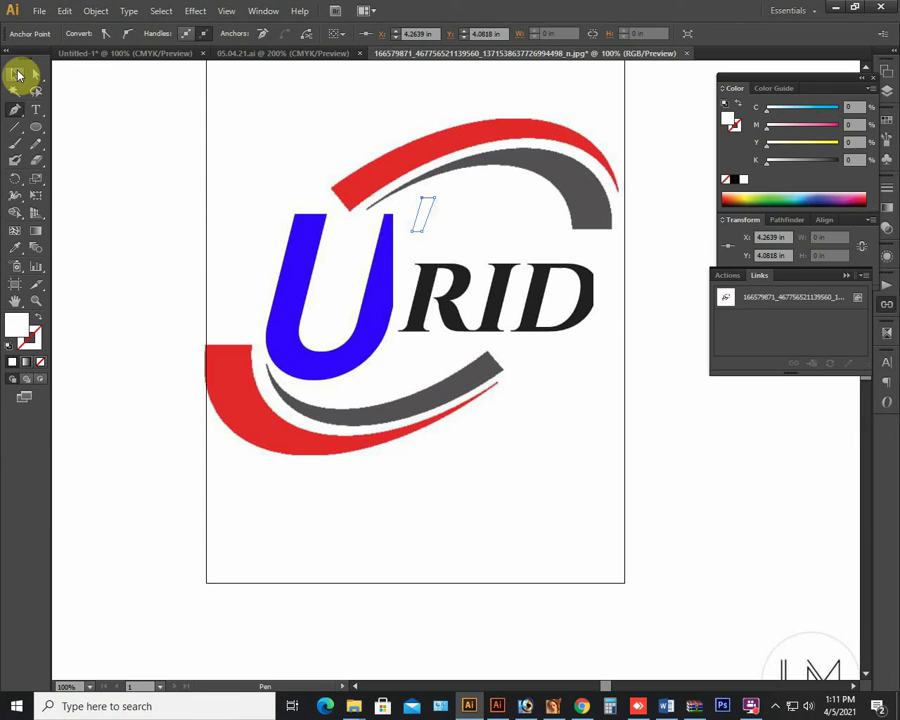
{"action": "left_click", "coordinate": [410, 322]}
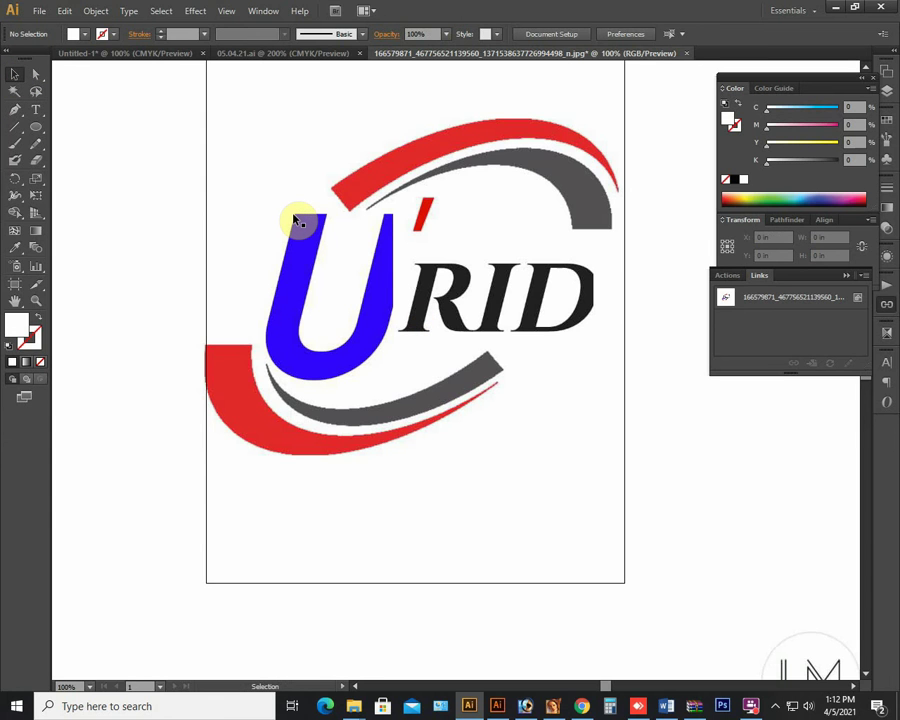
Pen-trace the U from its top-left corner down around the bottom and up the inner side
{"action": "key", "text": "p"}
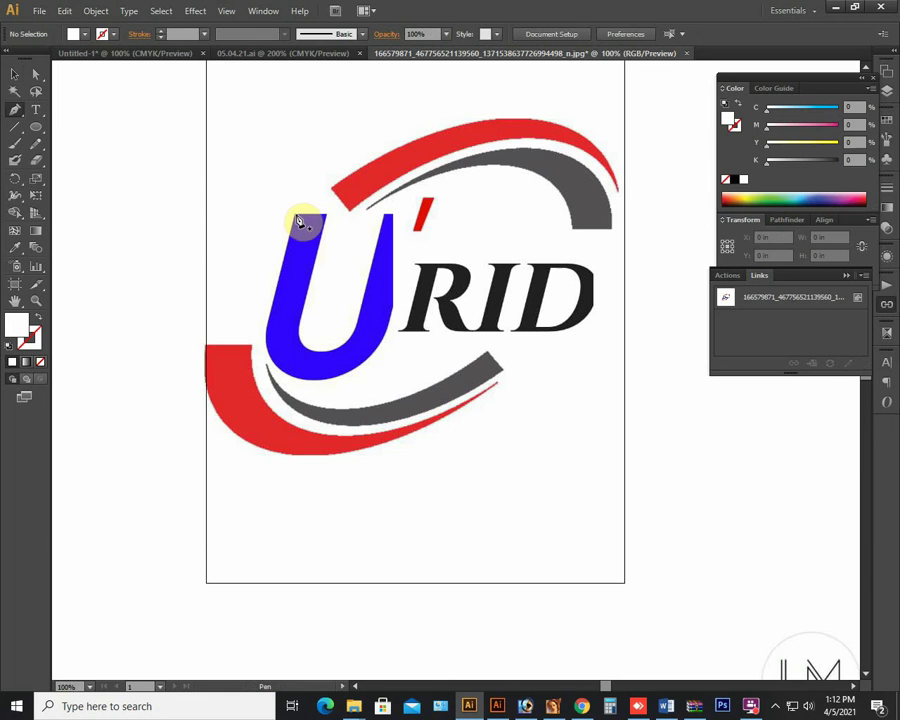
{"action": "left_click", "coordinate": [293, 214]}
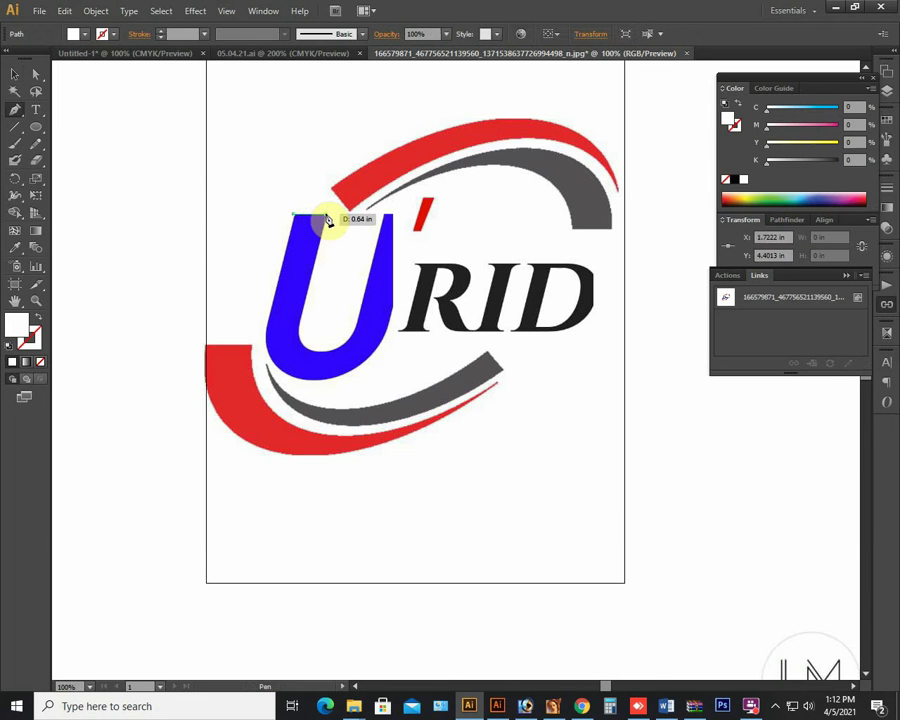
{"action": "left_click", "coordinate": [327, 215]}
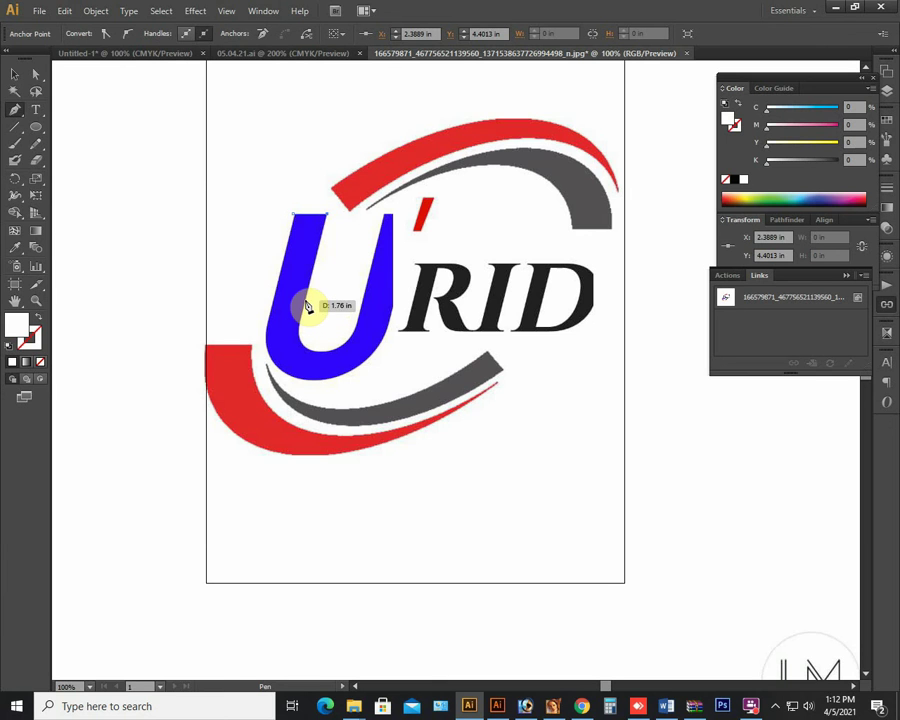
{"action": "left_click_drag", "start_coordinate": [315, 349], "coordinate": [328, 355]}
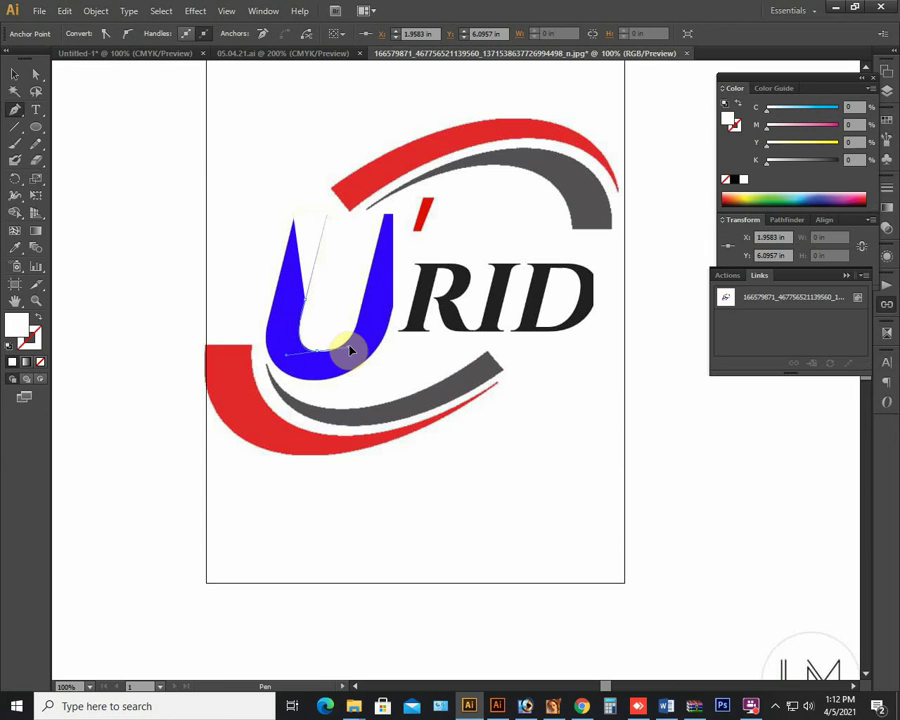
{"action": "left_click_drag", "start_coordinate": [349, 358], "coordinate": [352, 357]}
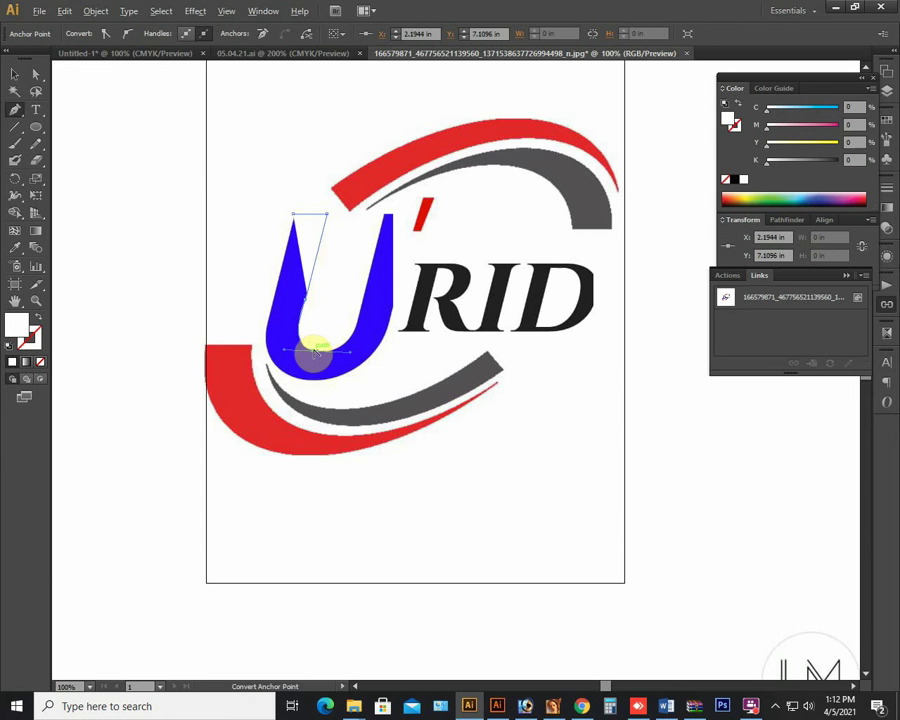
{"action": "left_click", "coordinate": [368, 292]}
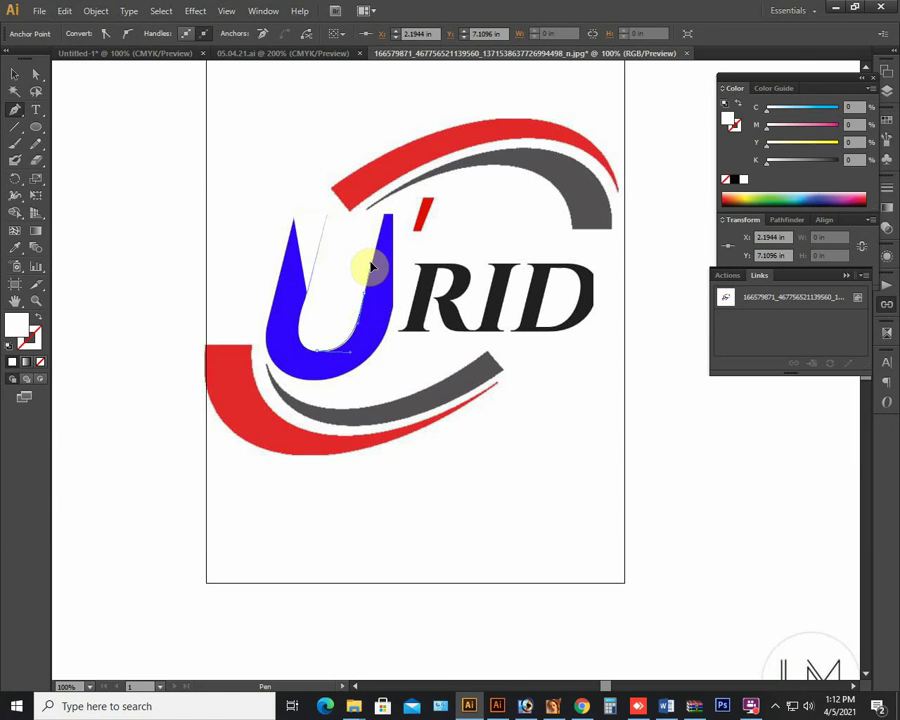
{"action": "left_click", "coordinate": [387, 222]}
Trace down the U's right arm and outer bottom, close the outline, and deselect
{"action": "left_click", "coordinate": [385, 218]}
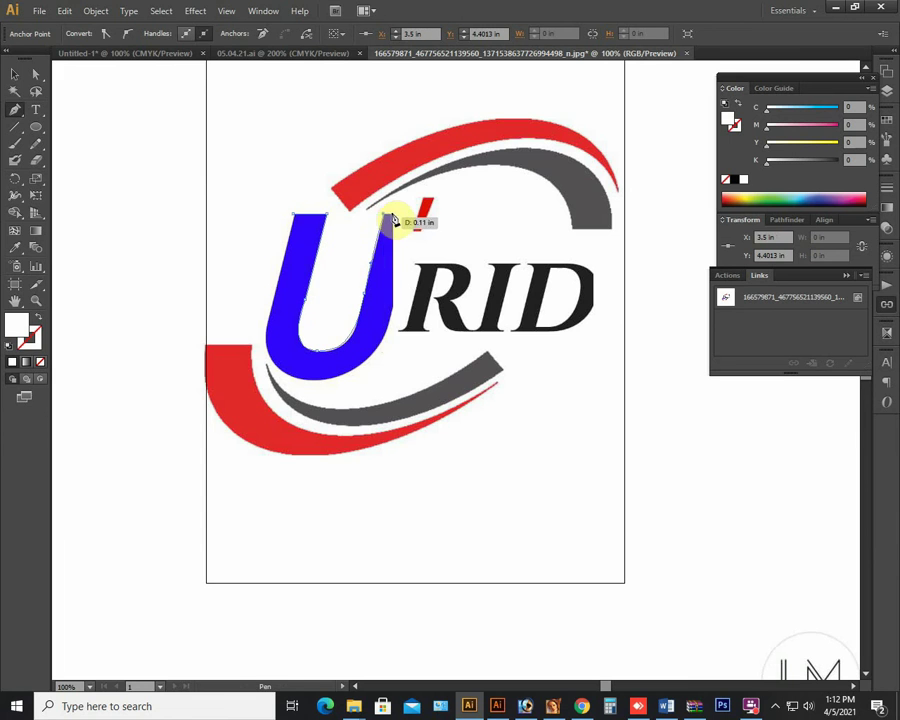
{"action": "left_click", "coordinate": [395, 304]}
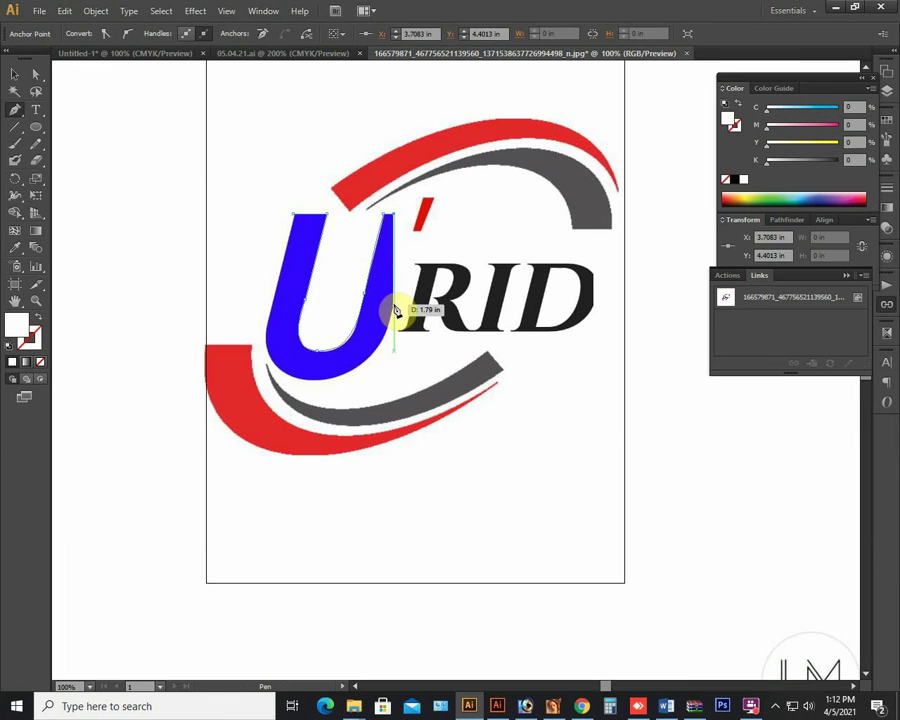
{"action": "left_click_drag", "start_coordinate": [350, 370], "coordinate": [332, 383]}
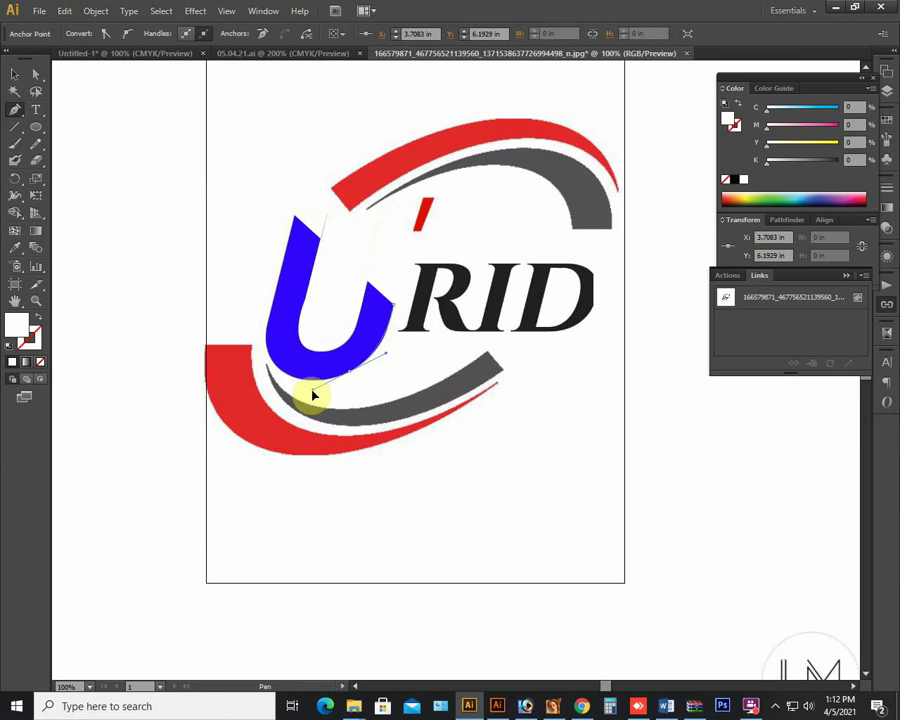
{"action": "left_click", "coordinate": [314, 396]}
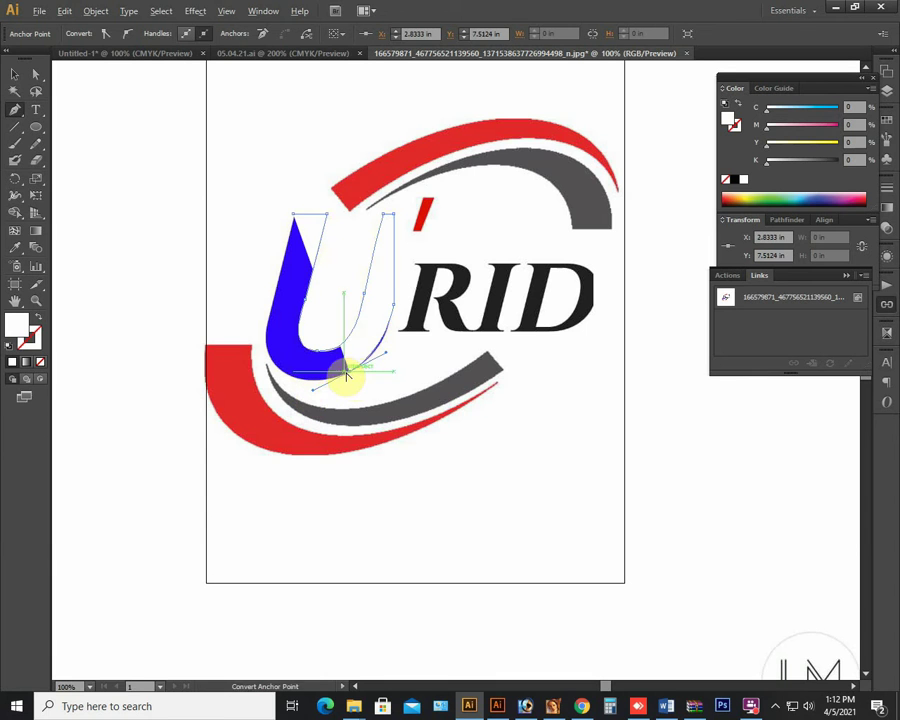
{"action": "mouse_move", "coordinate": [352, 376]}
{"action": "left_mouse_down"}
{"action": "mouse_move", "coordinate": [291, 355]}
{"action": "mouse_move", "coordinate": [266, 325]}
{"action": "left_mouse_up"}
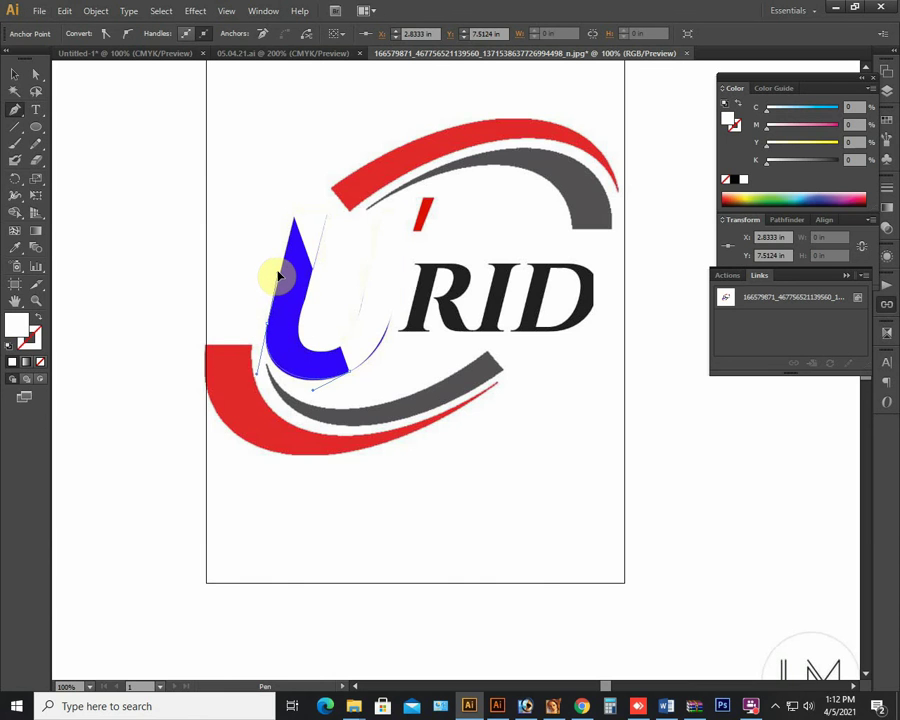
{"action": "left_click", "coordinate": [294, 213]}
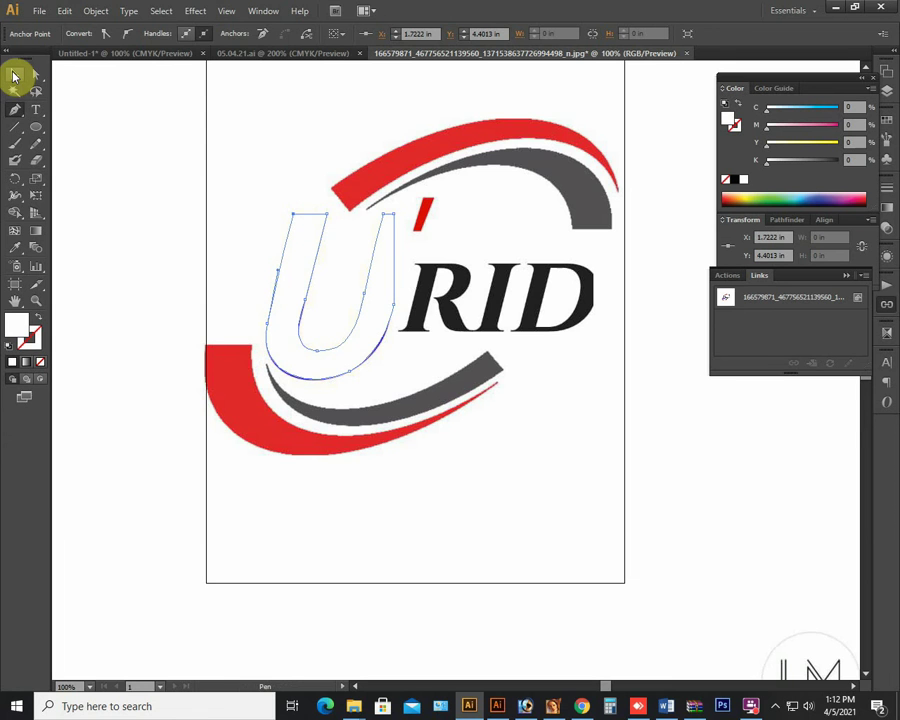
{"action": "left_click", "coordinate": [15, 75]}
{"action": "key", "text": "Delete"}
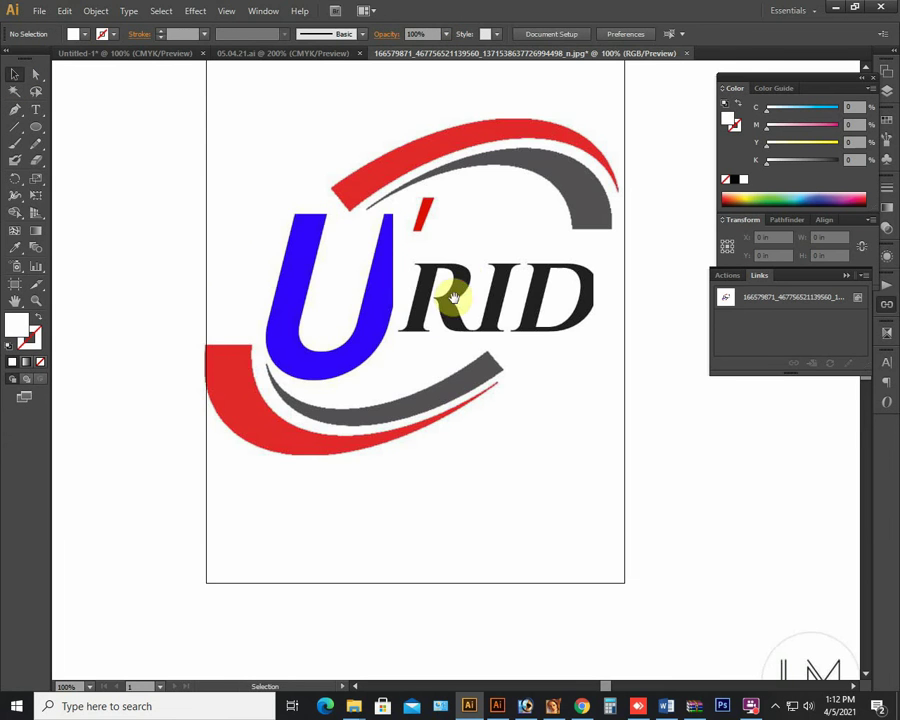
{"action": "left_click_drag", "start_coordinate": [450, 297], "coordinate": [358, 277]}
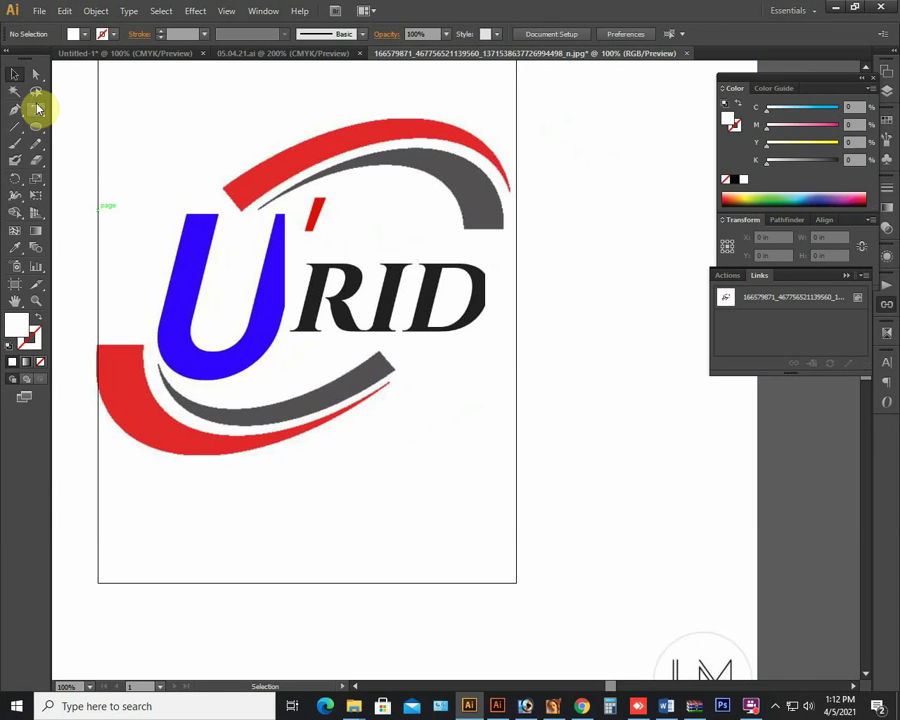
Add 'RID' text below the logo and scale it up
{"action": "left_click", "coordinate": [37, 110]}
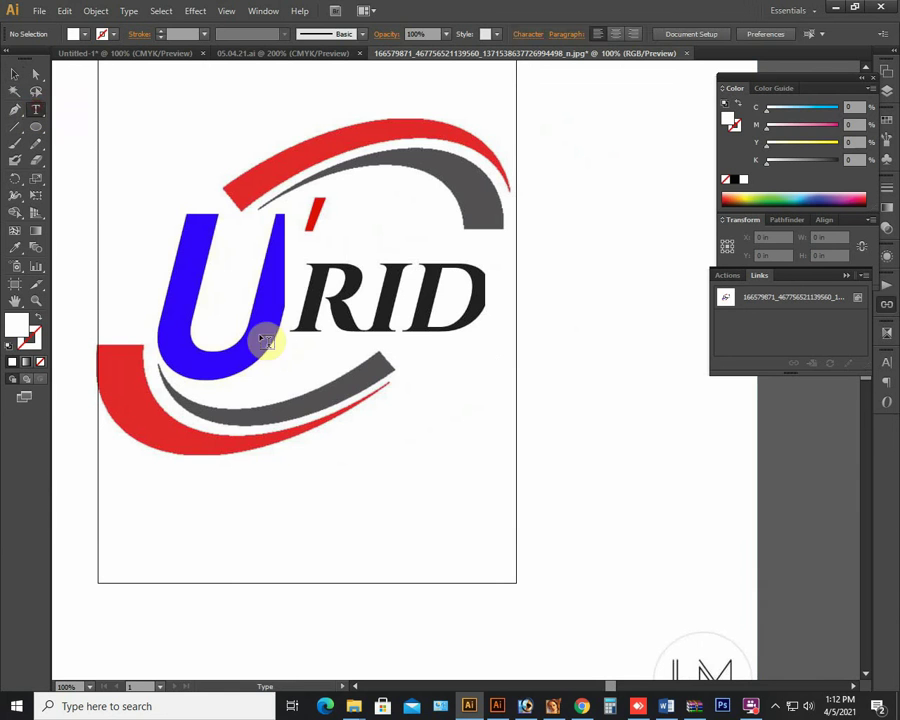
{"action": "left_click", "coordinate": [386, 440]}
{"action": "type", "text": "RID"}
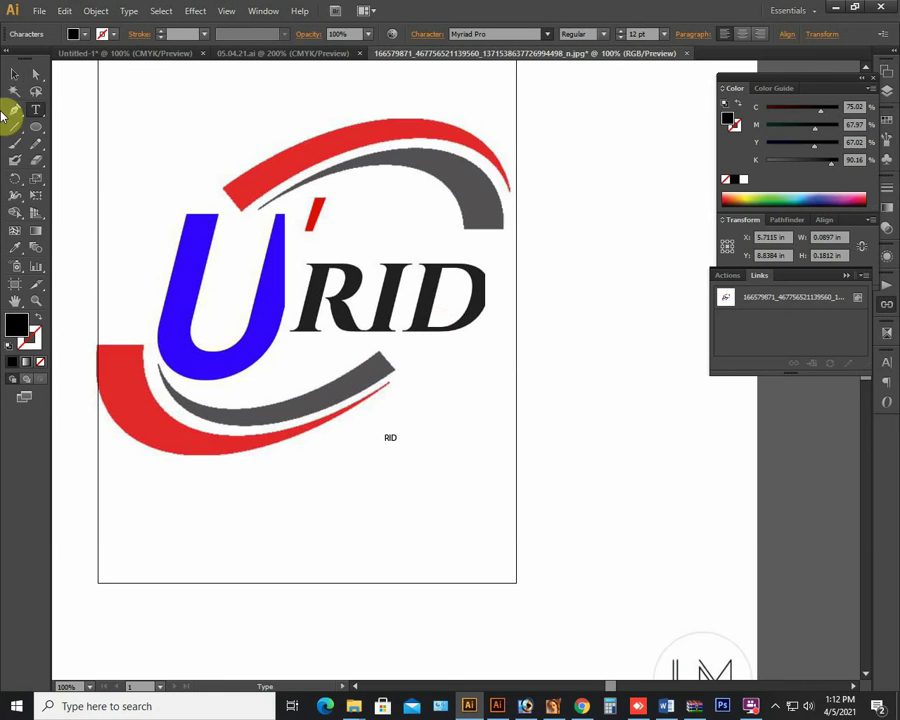
{"action": "left_click", "coordinate": [14, 74]}
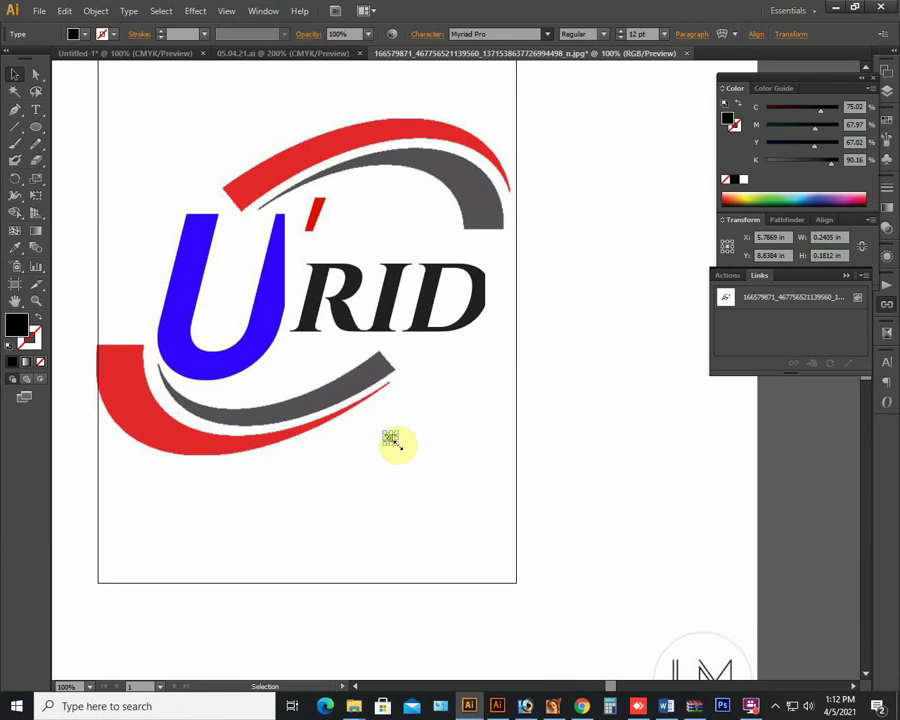
{"action": "mouse_move", "coordinate": [397, 444]}
{"action": "left_mouse_down"}
{"action": "mouse_move", "coordinate": [468, 520]}
{"action": "mouse_move", "coordinate": [474, 500]}
{"action": "left_mouse_up"}
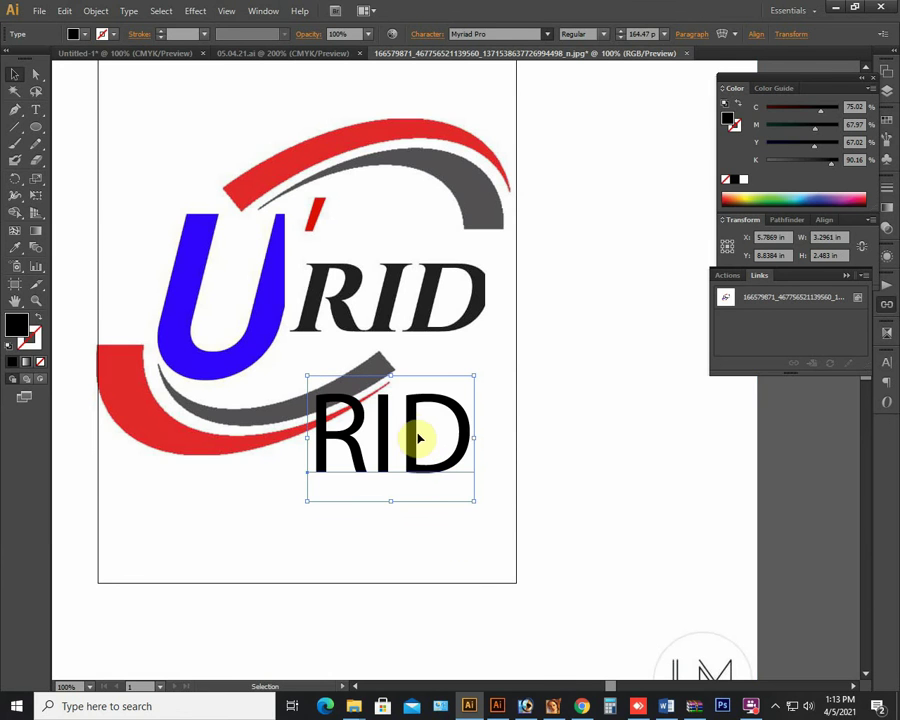
Set the RID text's font to Times Bold
{"action": "left_click", "coordinate": [495, 34]}
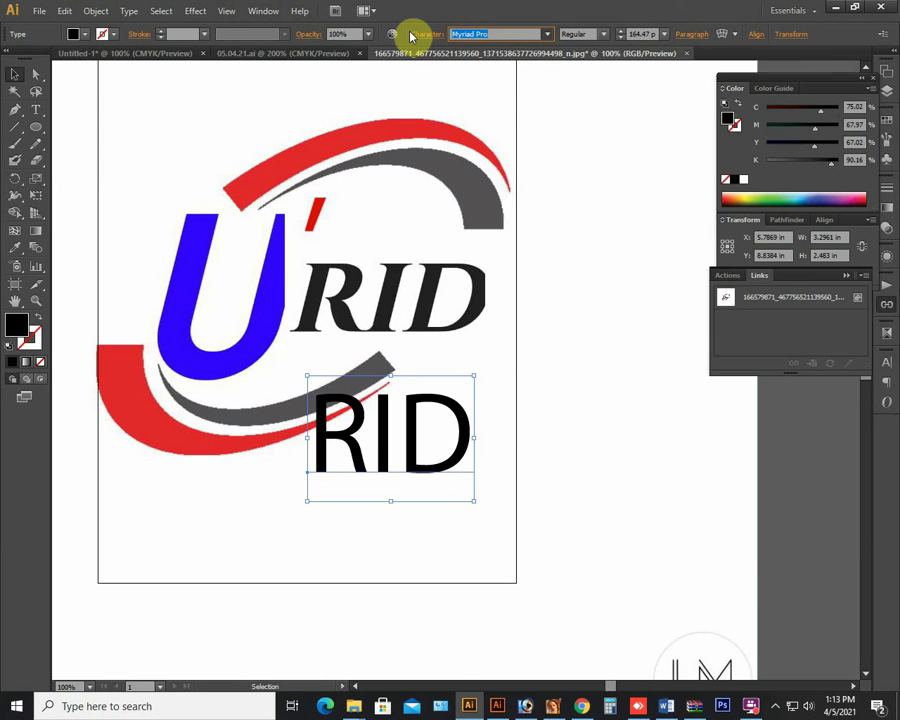
{"action": "type", "text": "Times Bold"}
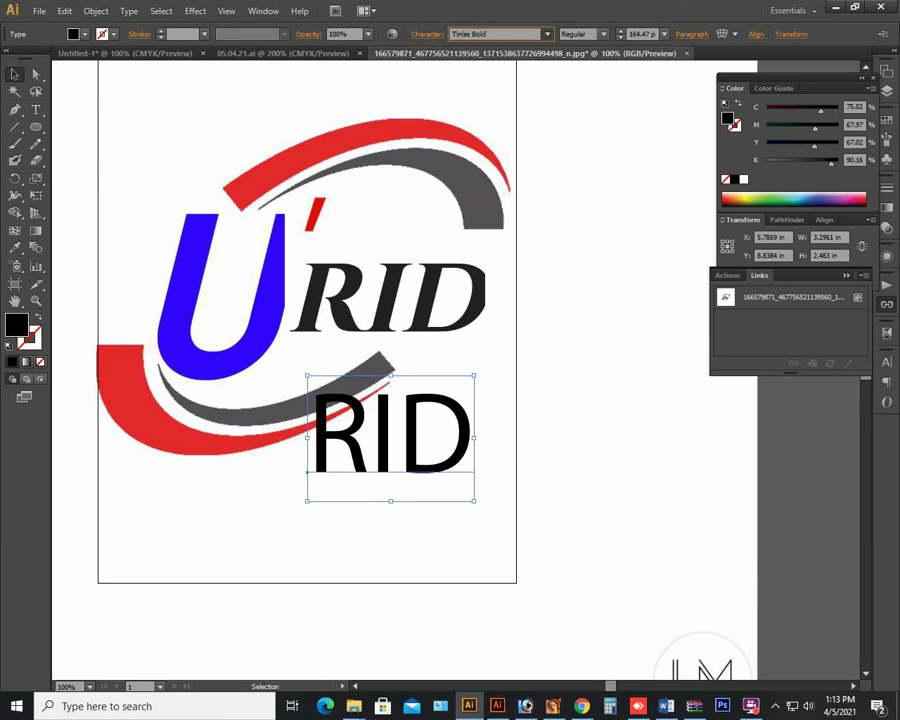
{"action": "key", "text": "Return"}
Change the RID text to Times New Roman Bold Italic
{"action": "left_click_drag", "start_coordinate": [419, 450], "coordinate": [520, 458]}
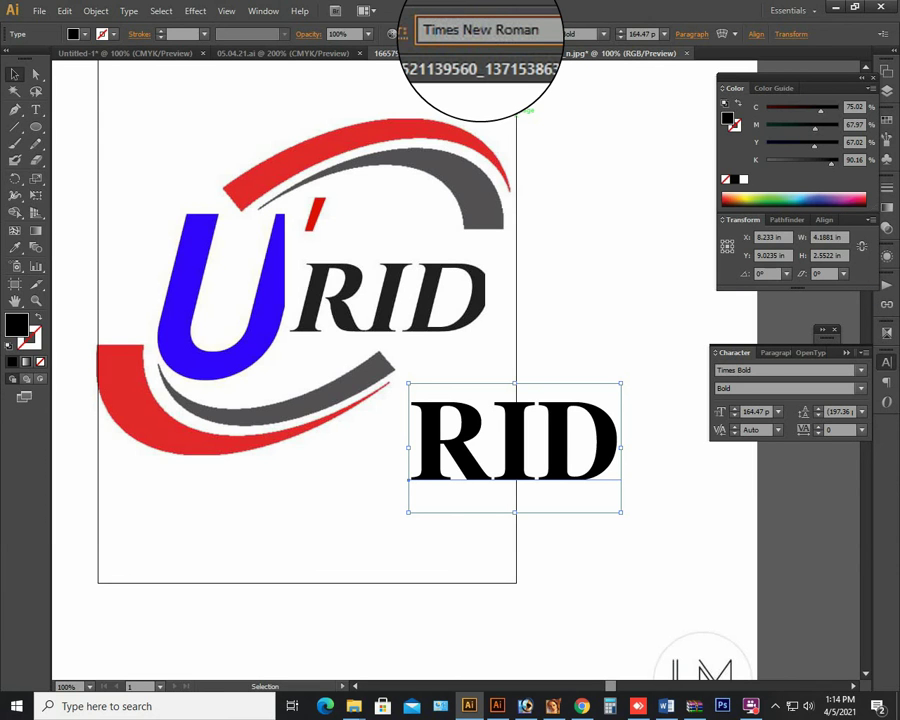
{"action": "key", "text": "Return"}
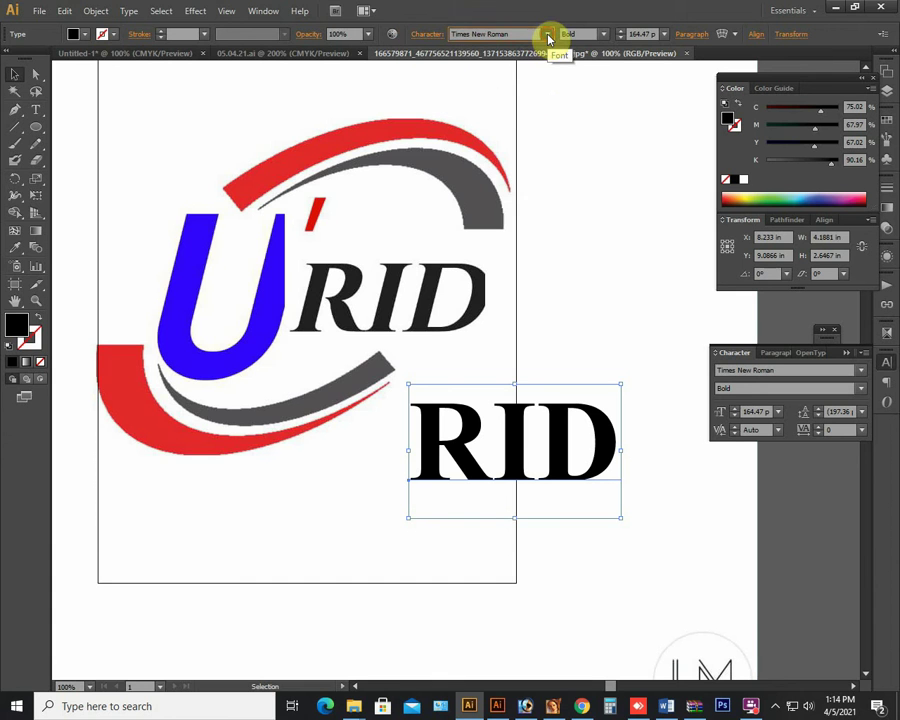
{"action": "left_click", "coordinate": [605, 35]}
{"action": "left_click", "coordinate": [600, 88]}
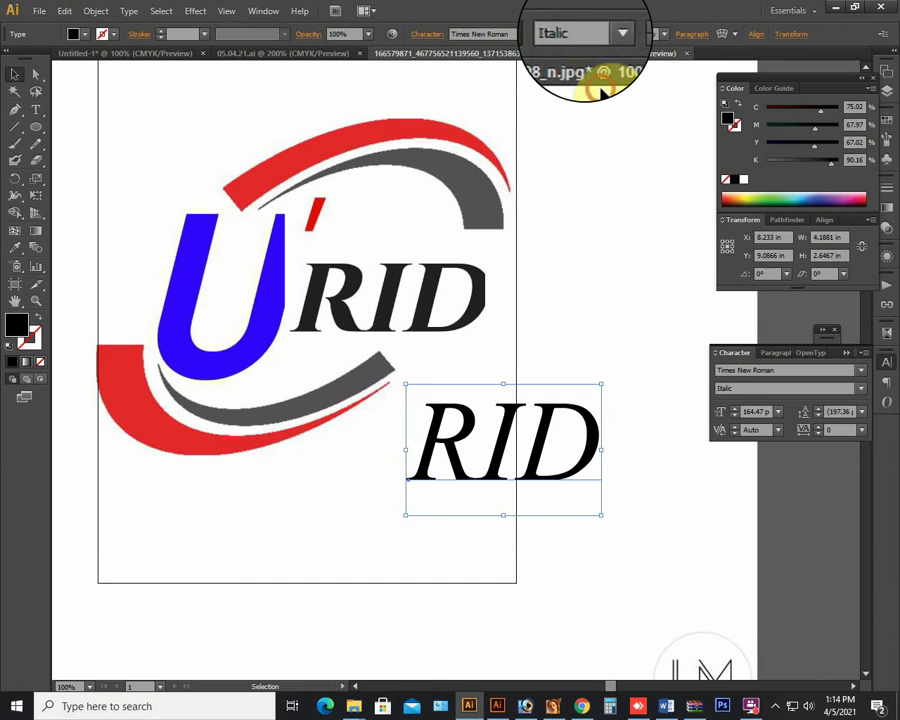
{"action": "left_click", "coordinate": [605, 35]}
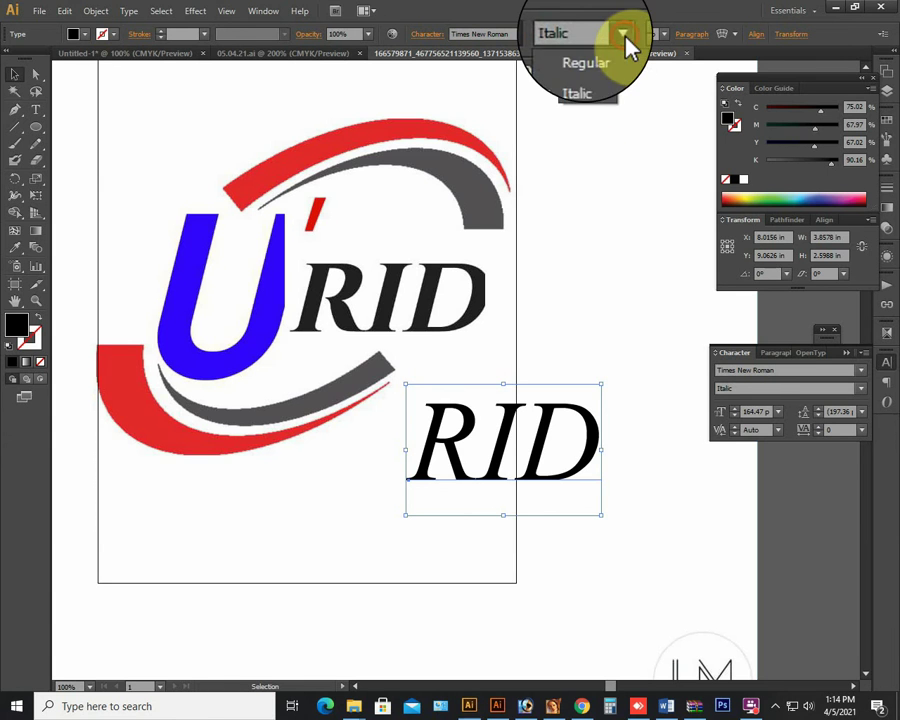
{"action": "left_click", "coordinate": [590, 96]}
Move the RID text onto the logo's lettering and resize it to match
{"action": "left_click_drag", "start_coordinate": [470, 450], "coordinate": [344, 301]}
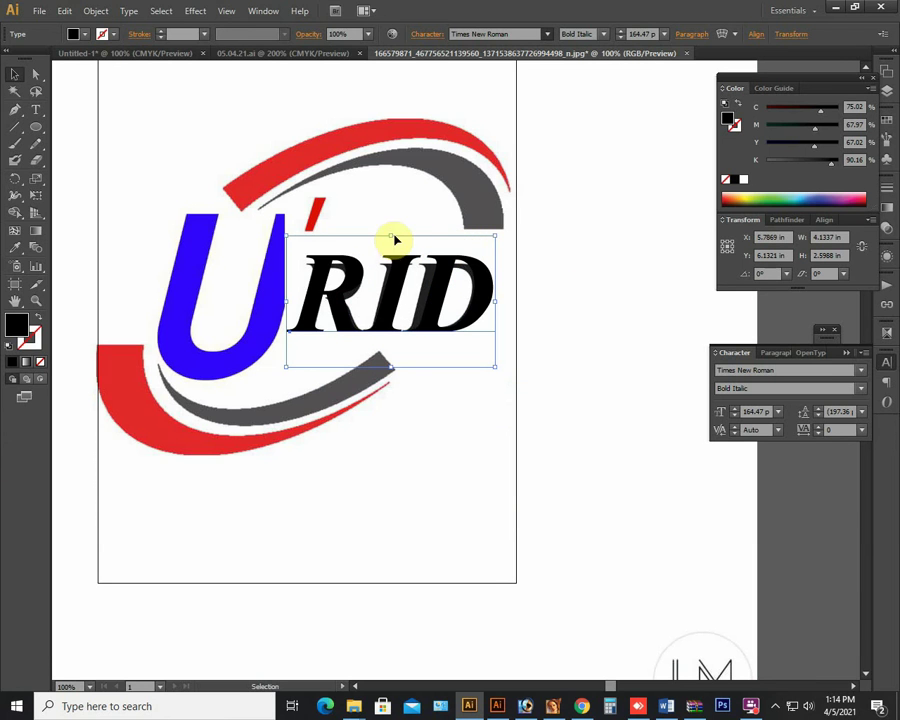
{"action": "left_click_drag", "start_coordinate": [390, 233], "coordinate": [390, 245]}
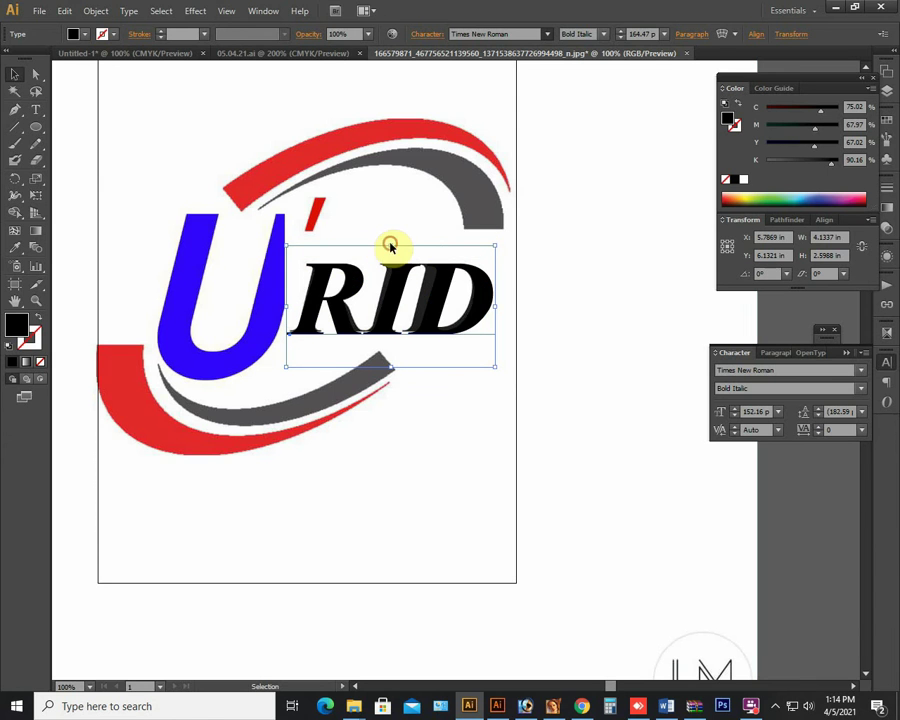
{"action": "mouse_move", "coordinate": [492, 308]}
{"action": "left_mouse_down"}
{"action": "mouse_move", "coordinate": [482, 306]}
{"action": "mouse_move", "coordinate": [494, 308]}
{"action": "left_mouse_up"}
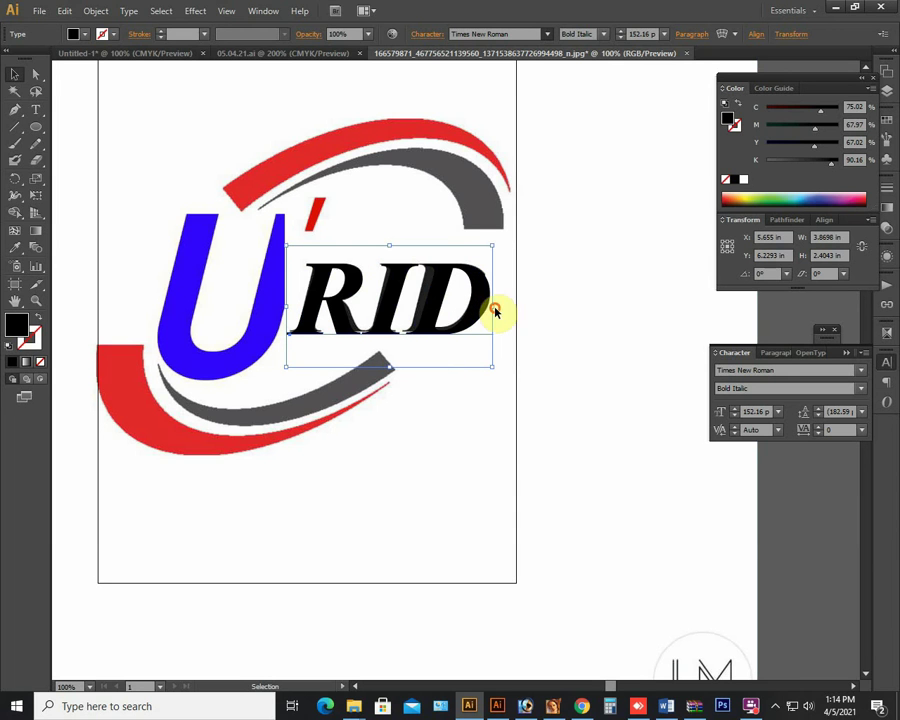
{"action": "left_click", "coordinate": [432, 410]}
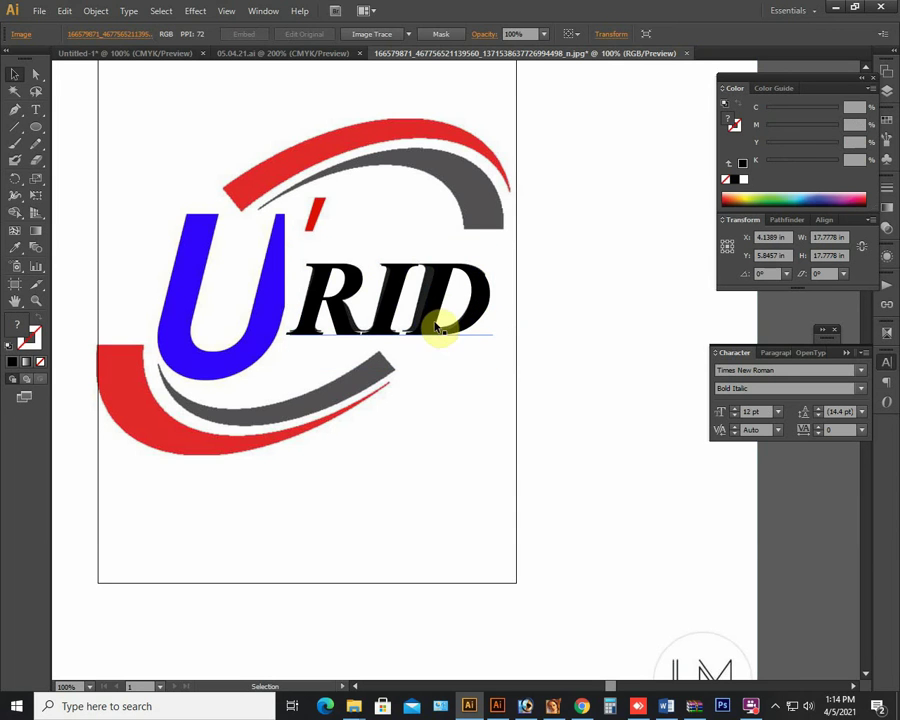
Deselect everything and pan the view to show the lower grey swoosh
{"action": "left_click", "coordinate": [436, 318]}
{"action": "left_click", "coordinate": [432, 424]}
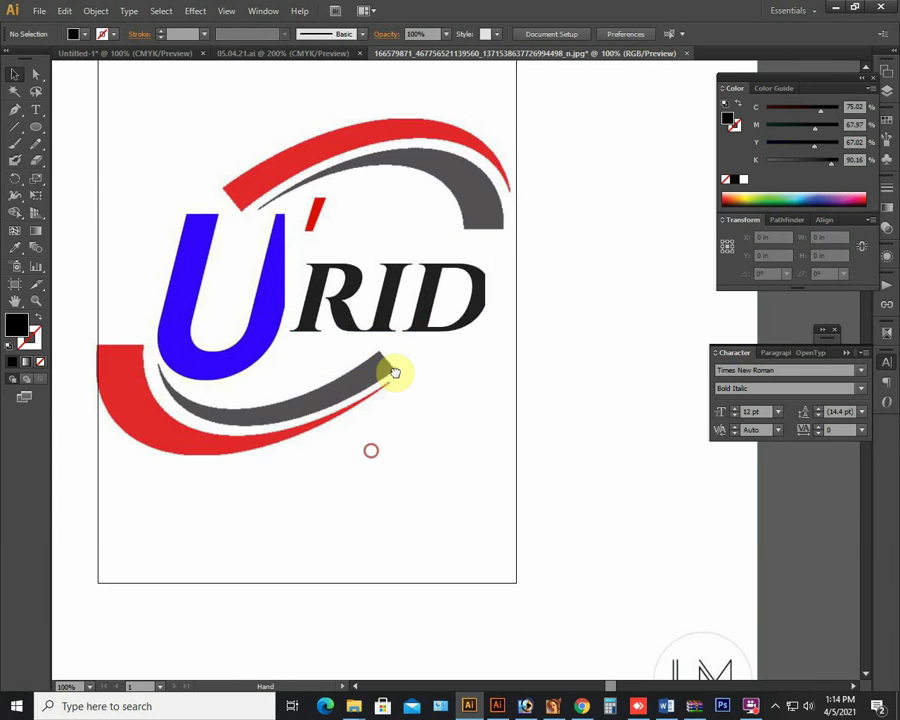
{"action": "left_click_drag", "start_coordinate": [394, 372], "coordinate": [416, 285]}
{"action": "left_click_drag", "start_coordinate": [382, 170], "coordinate": [348, 236]}
{"action": "scroll", "coordinate": [251, 295], "scroll_direction": "down", "scroll_amount": 3}
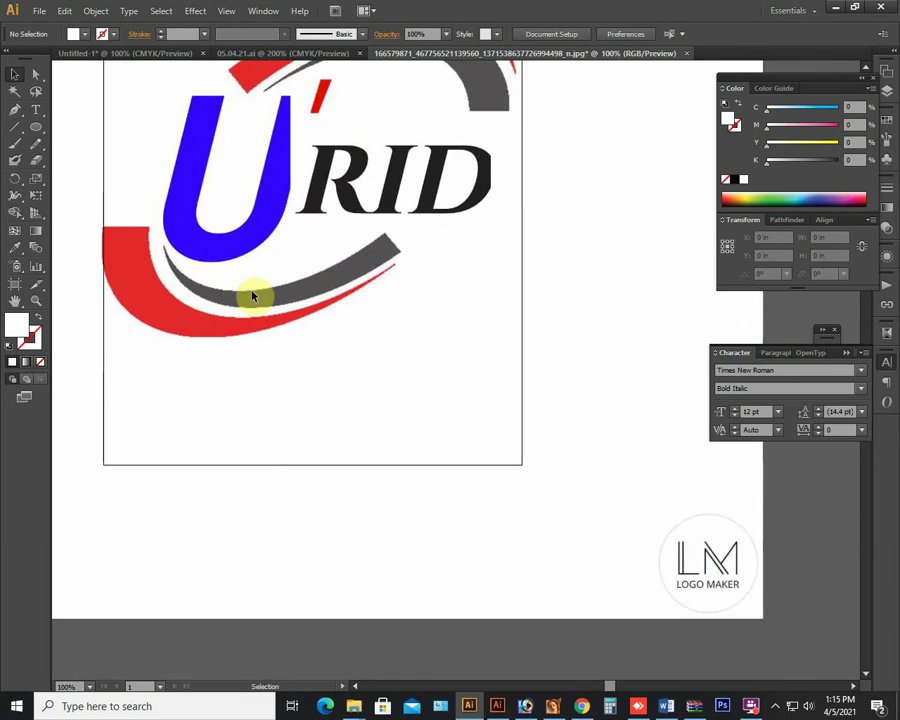
{"action": "scroll", "coordinate": [206, 280], "scroll_direction": "up", "scroll_amount": 1, "text": "alt"}
Pen-trace the grey swoosh from its left end to a corner at its right tip
{"action": "left_click", "coordinate": [15, 109]}
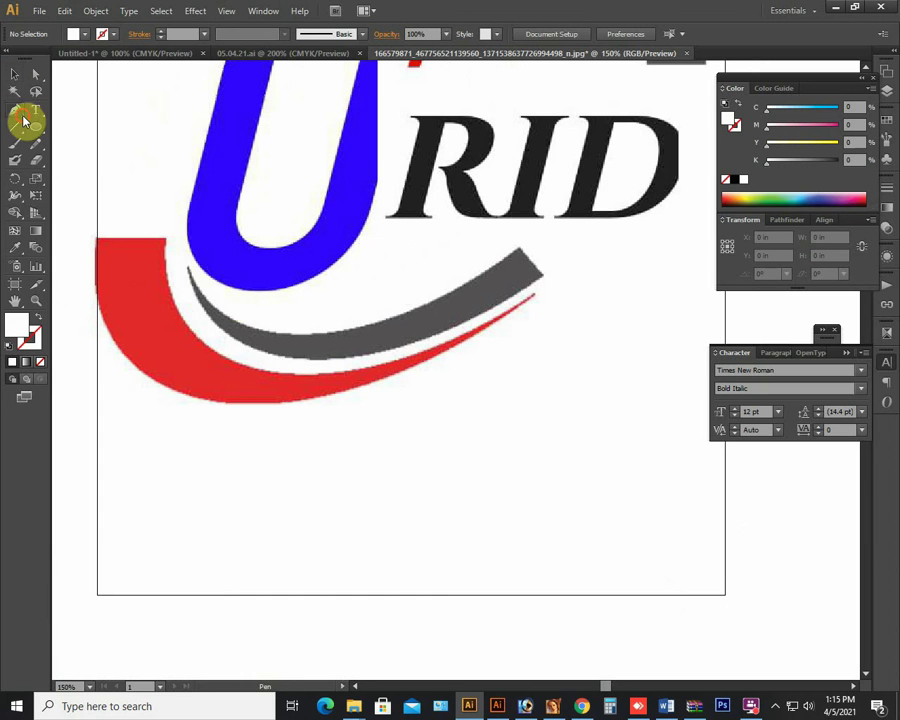
{"action": "left_click", "coordinate": [187, 266]}
{"action": "mouse_move", "coordinate": [505, 260]}
{"action": "left_mouse_down"}
{"action": "mouse_move", "coordinate": [522, 254]}
{"action": "mouse_move", "coordinate": [690, 87]}
{"action": "left_mouse_up"}
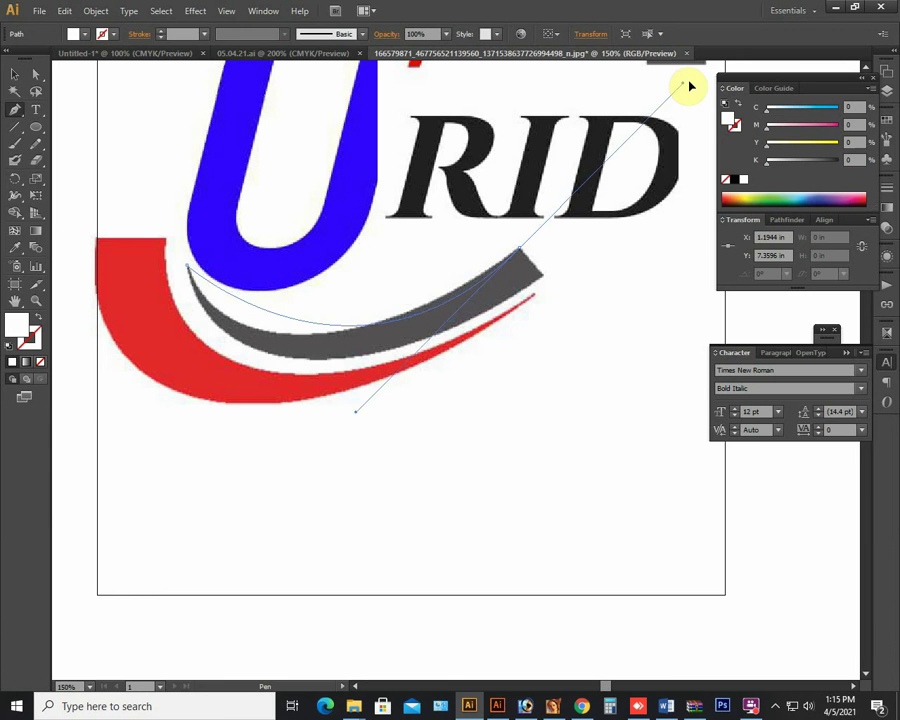
{"action": "mouse_move", "coordinate": [690, 87]}
{"action": "left_mouse_down"}
{"action": "mouse_move", "coordinate": [763, 80]}
{"action": "mouse_move", "coordinate": [773, 210]}
{"action": "left_mouse_up"}
{"action": "left_click_drag", "start_coordinate": [799, 194], "coordinate": [790, 208]}
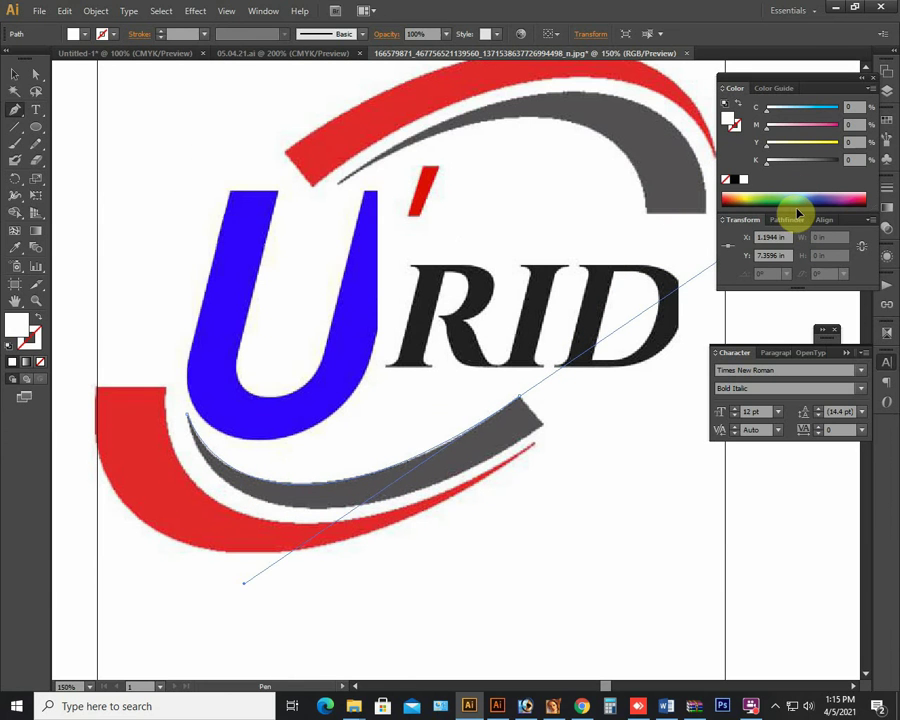
{"action": "left_click", "coordinate": [520, 400]}
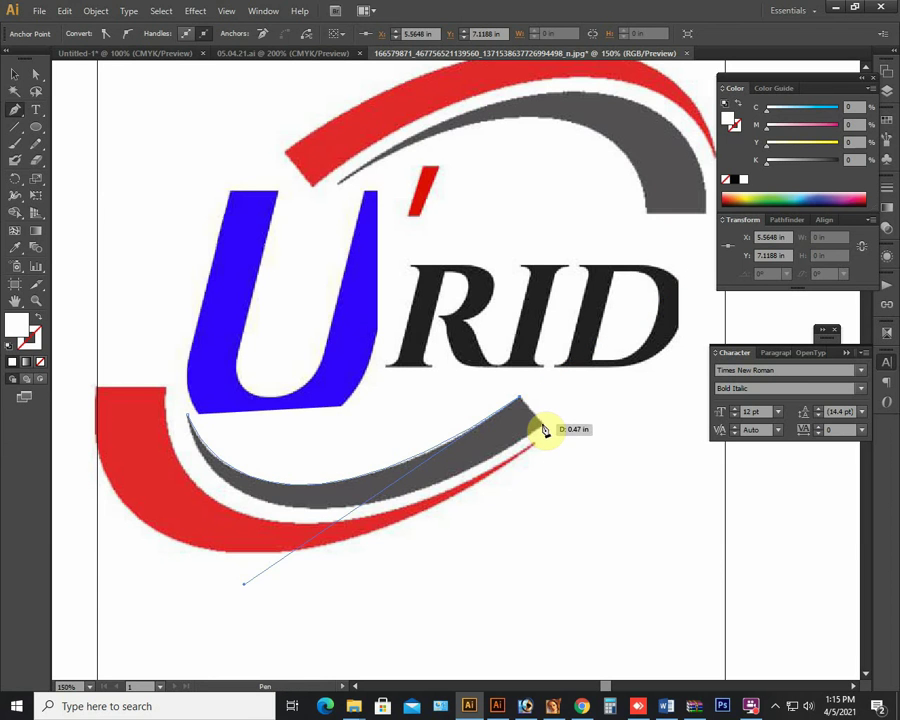
Curve the path back along the swoosh's lower edge to close it at the left tip
{"action": "left_click", "coordinate": [542, 424]}
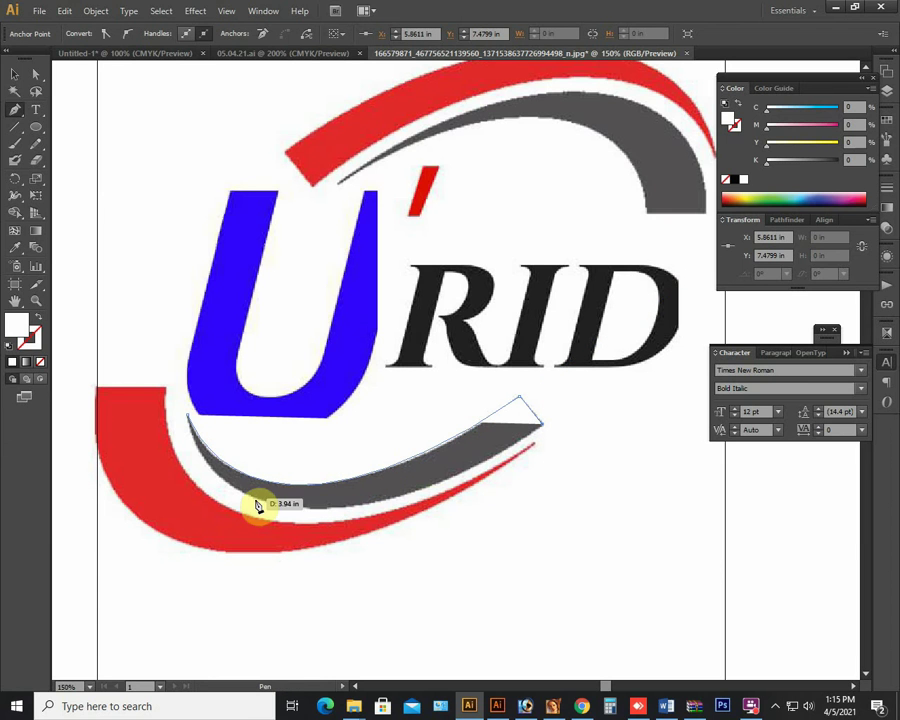
{"action": "left_click_drag", "start_coordinate": [257, 502], "coordinate": [132, 449]}
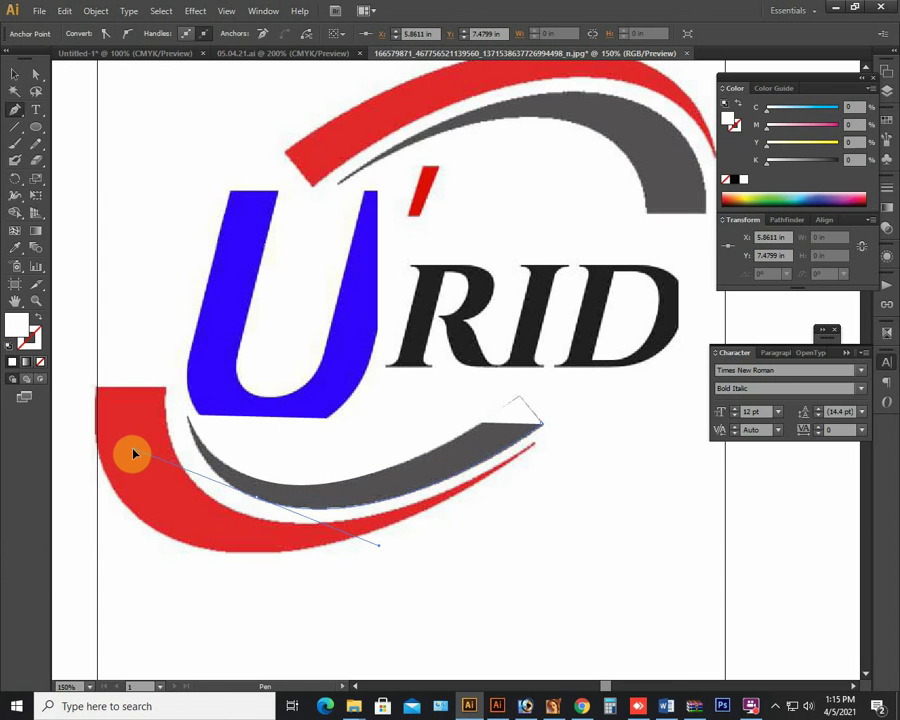
{"action": "left_click", "coordinate": [245, 505]}
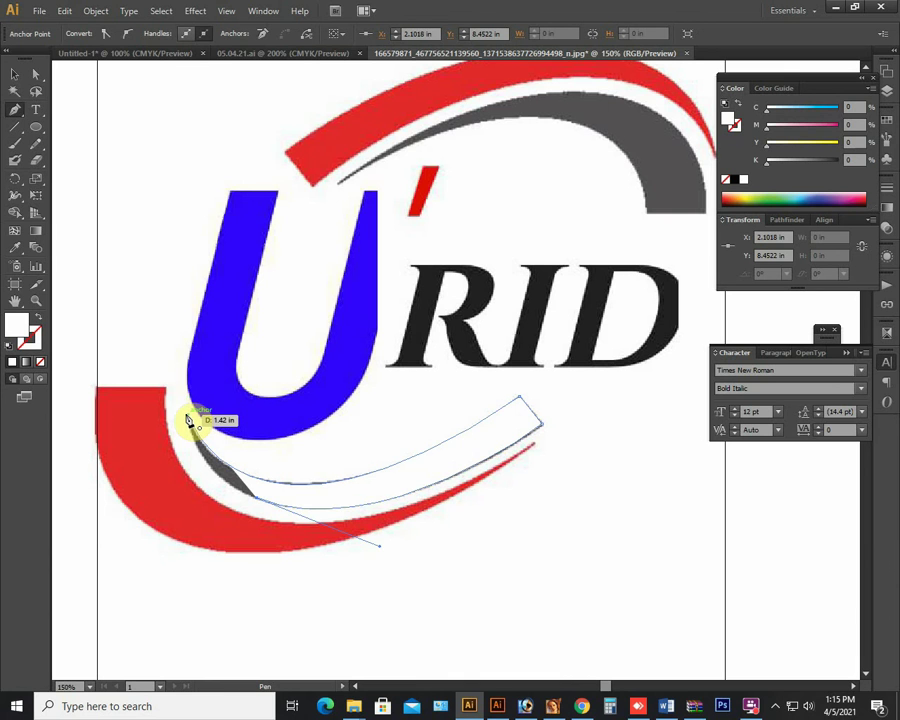
{"action": "left_click_drag", "start_coordinate": [189, 418], "coordinate": [185, 405]}
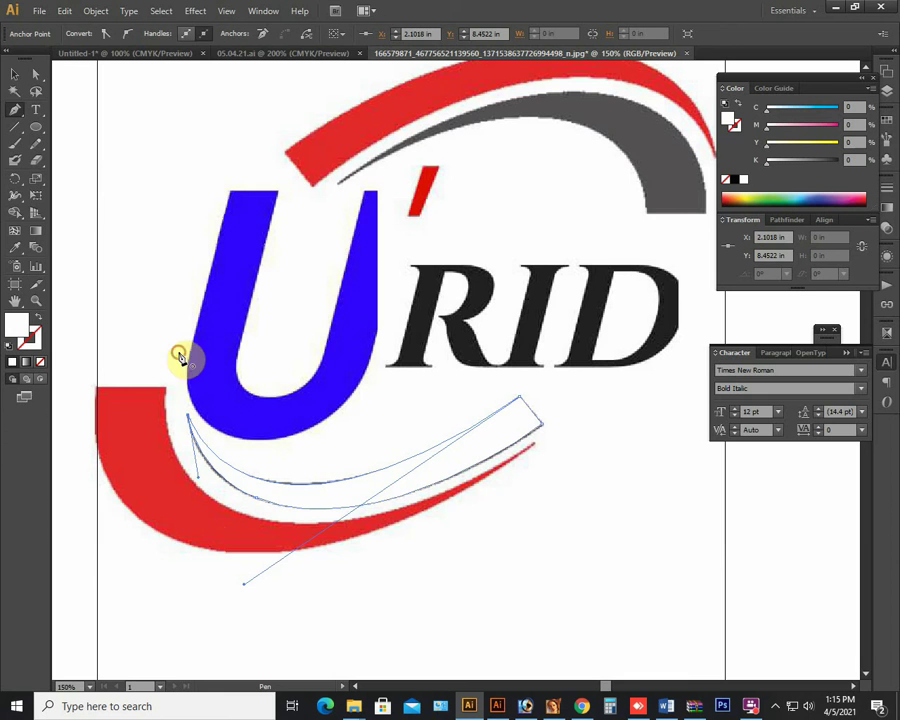
{"action": "left_click", "coordinate": [15, 73]}
{"action": "scroll", "coordinate": [300, 430], "scroll_direction": "down", "scroll_amount": 4}
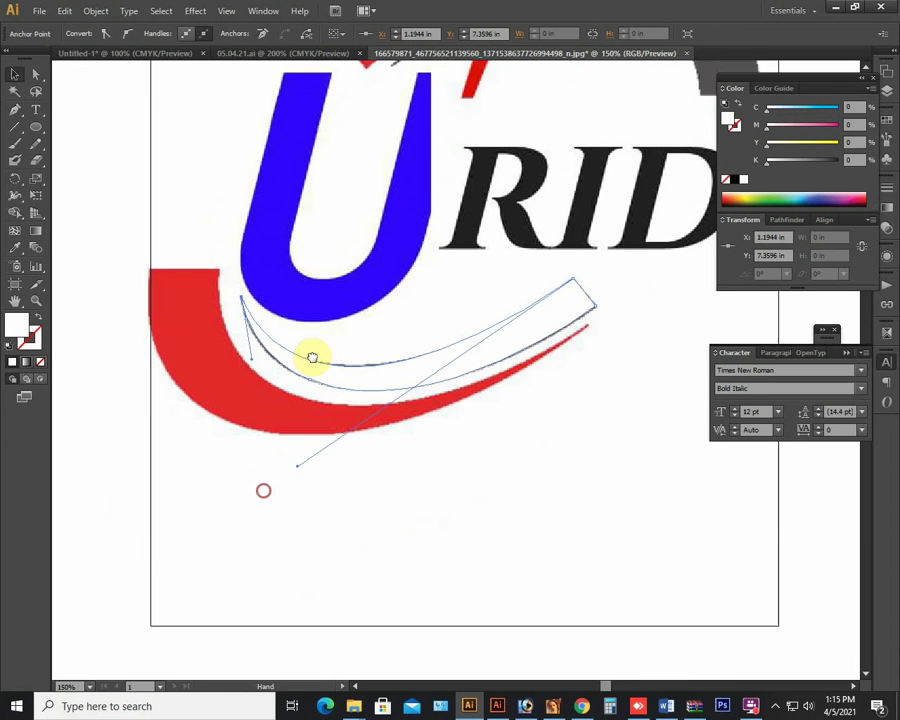
{"action": "scroll", "coordinate": [311, 356], "scroll_direction": "left", "scroll_amount": 1}
Start a pen path at the red swoosh's top corners and curve it down the outer edge
{"action": "key", "text": "a"}
{"action": "left_click", "coordinate": [350, 337]}
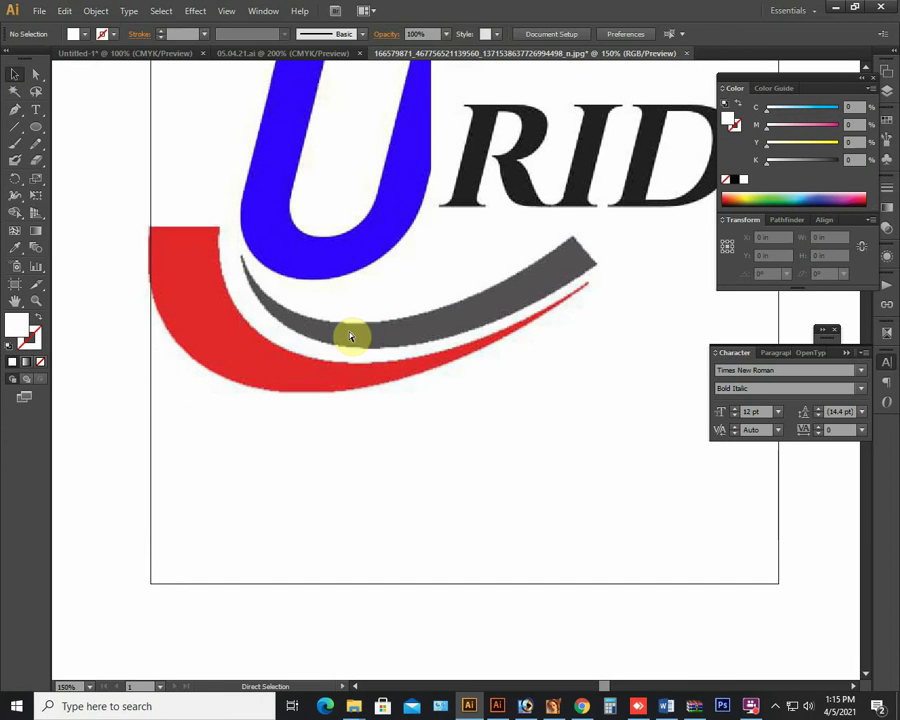
{"action": "left_click", "coordinate": [15, 110]}
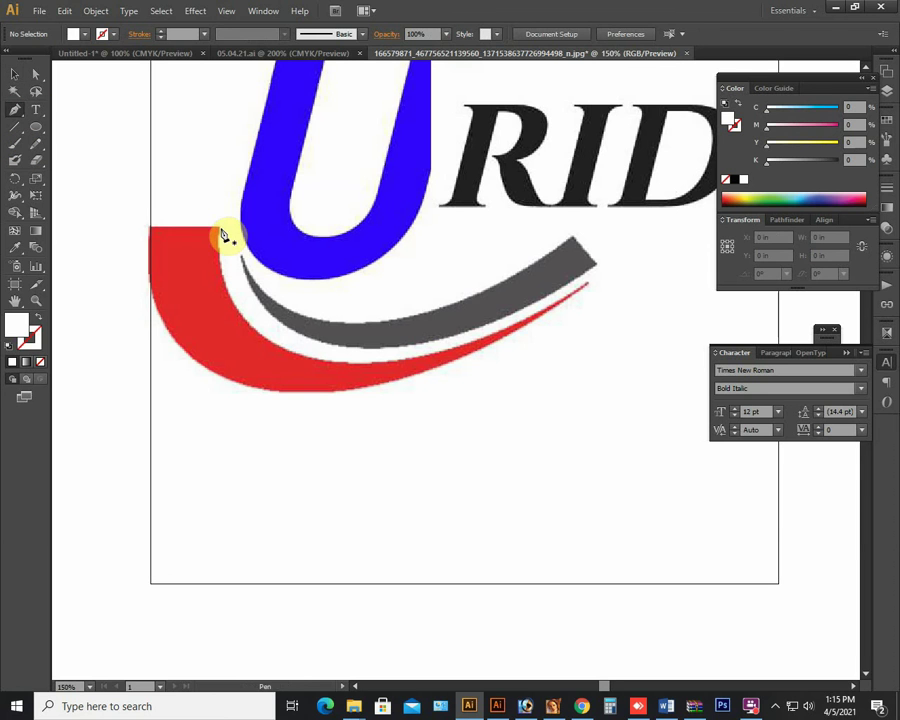
{"action": "left_click", "coordinate": [222, 232]}
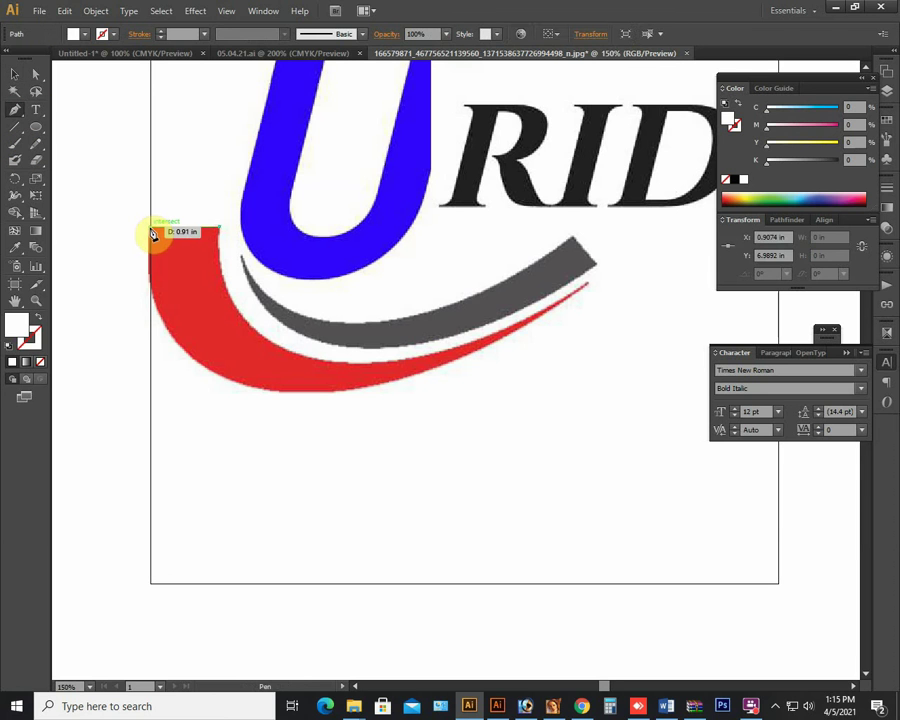
{"action": "left_click", "coordinate": [150, 229]}
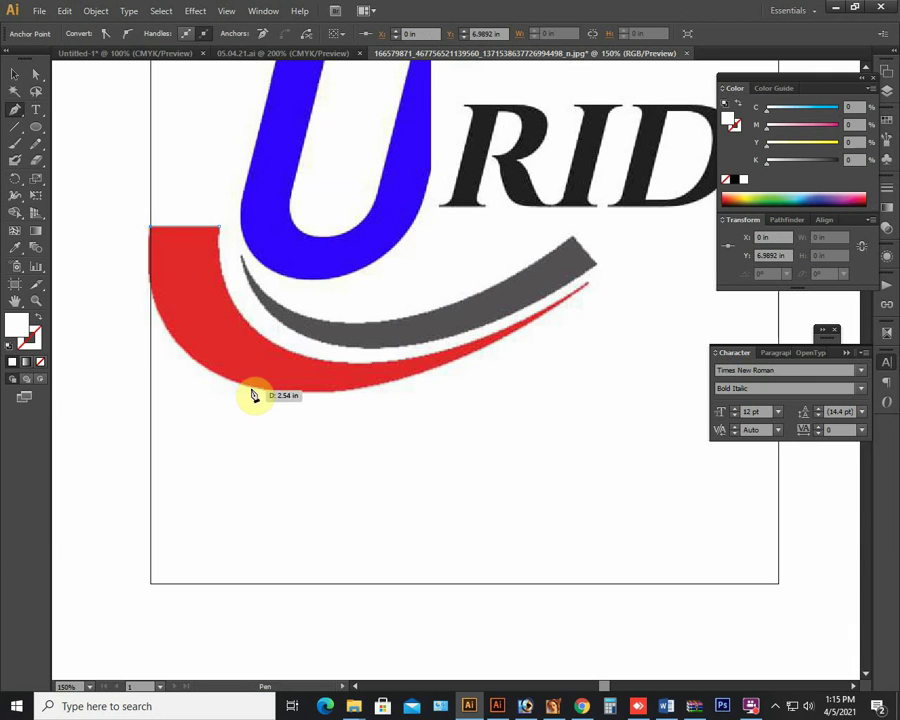
{"action": "left_click_drag", "start_coordinate": [316, 403], "coordinate": [380, 426]}
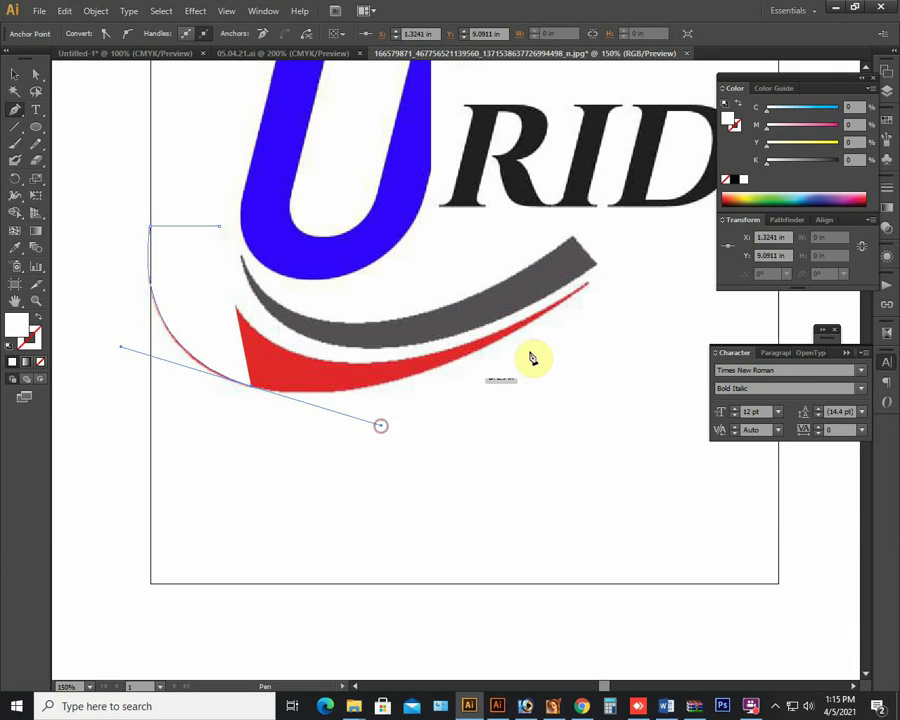
{"action": "left_click", "coordinate": [250, 386]}
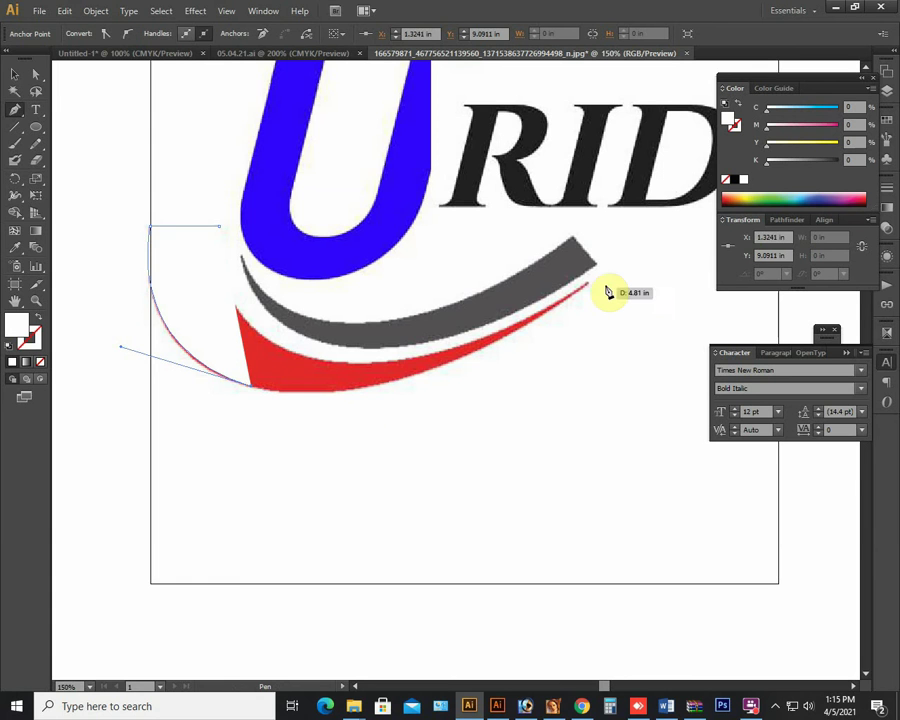
Trace to the red swoosh's right tip, set fill to None, and close along the inner edge
{"action": "mouse_move", "coordinate": [590, 288]}
{"action": "left_mouse_down"}
{"action": "mouse_move", "coordinate": [767, 160]}
{"action": "mouse_move", "coordinate": [776, 141]}
{"action": "left_mouse_up"}
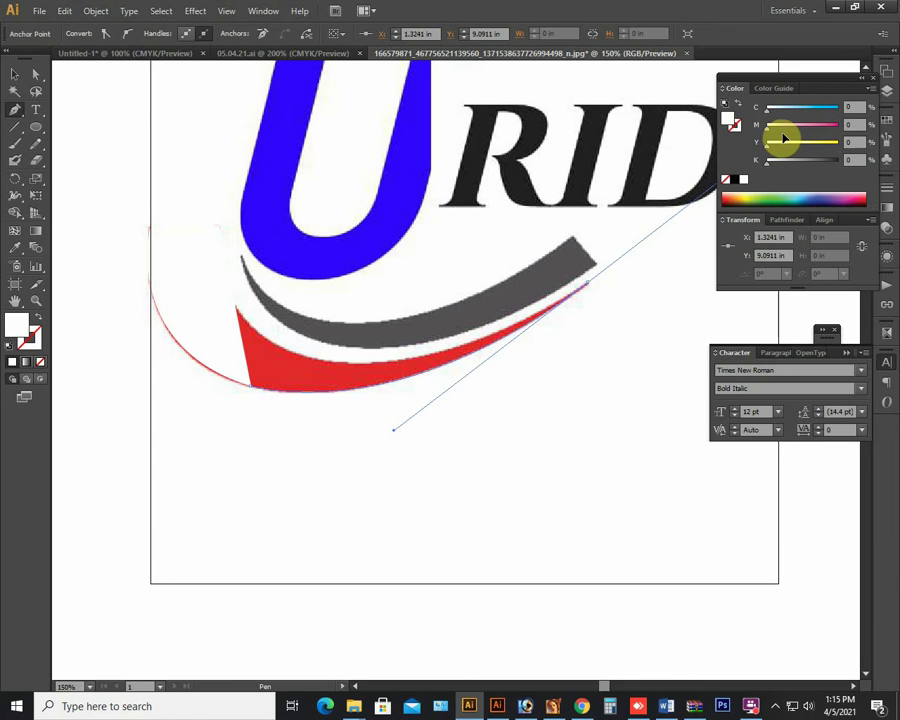
{"action": "left_click_drag", "start_coordinate": [781, 140], "coordinate": [782, 138]}
{"action": "left_click", "coordinate": [590, 288]}
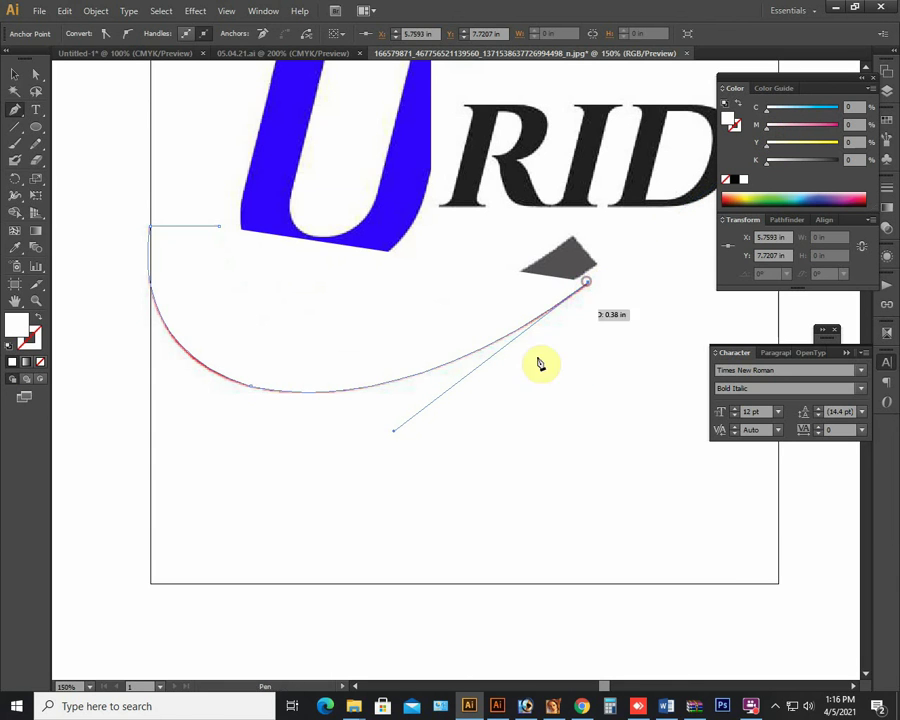
{"action": "left_click", "coordinate": [40, 320]}
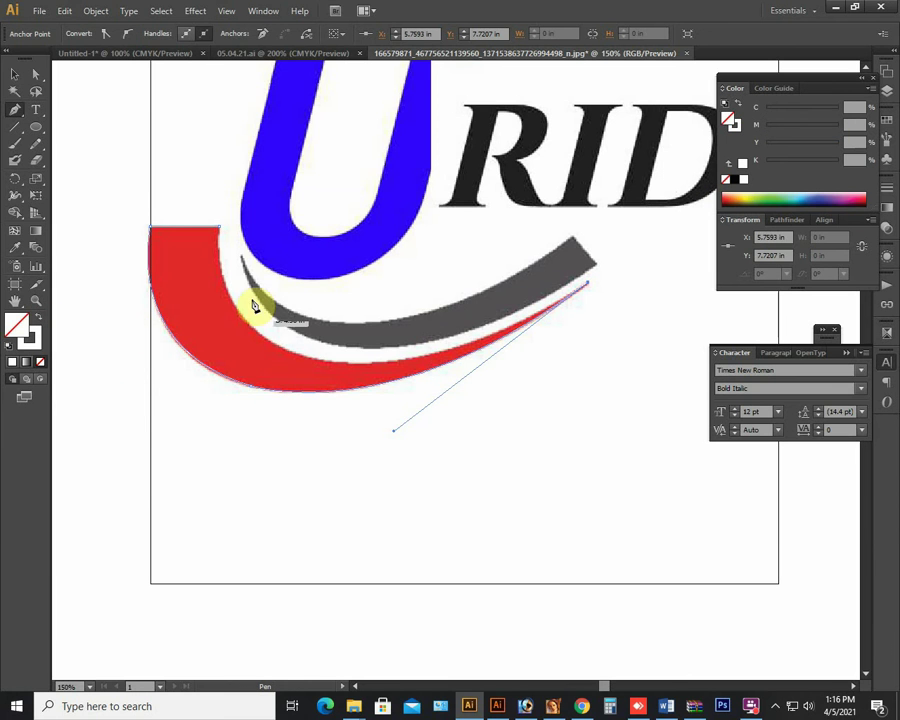
{"action": "left_click_drag", "start_coordinate": [251, 327], "coordinate": [200, 300]}
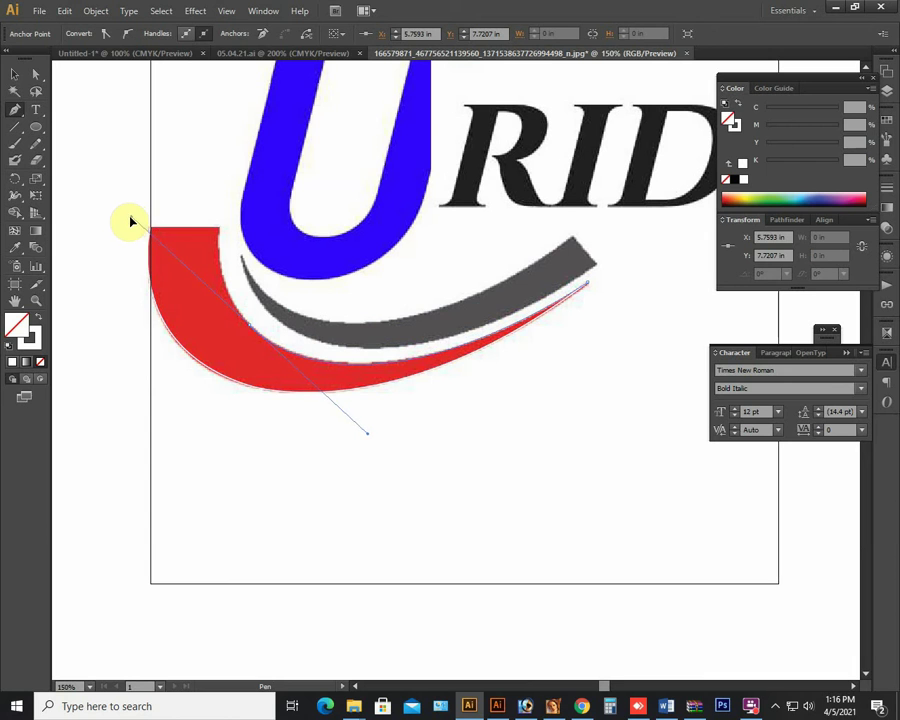
{"action": "left_click_drag", "start_coordinate": [131, 221], "coordinate": [126, 217]}
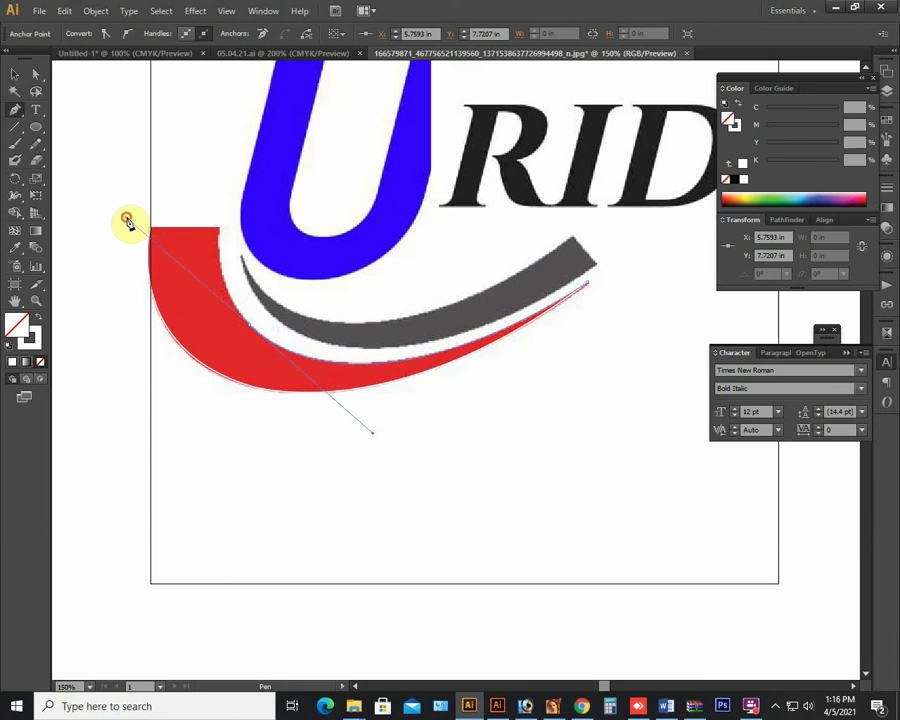
{"action": "left_click", "coordinate": [251, 331]}
{"action": "left_click_drag", "start_coordinate": [227, 211], "coordinate": [232, 187]}
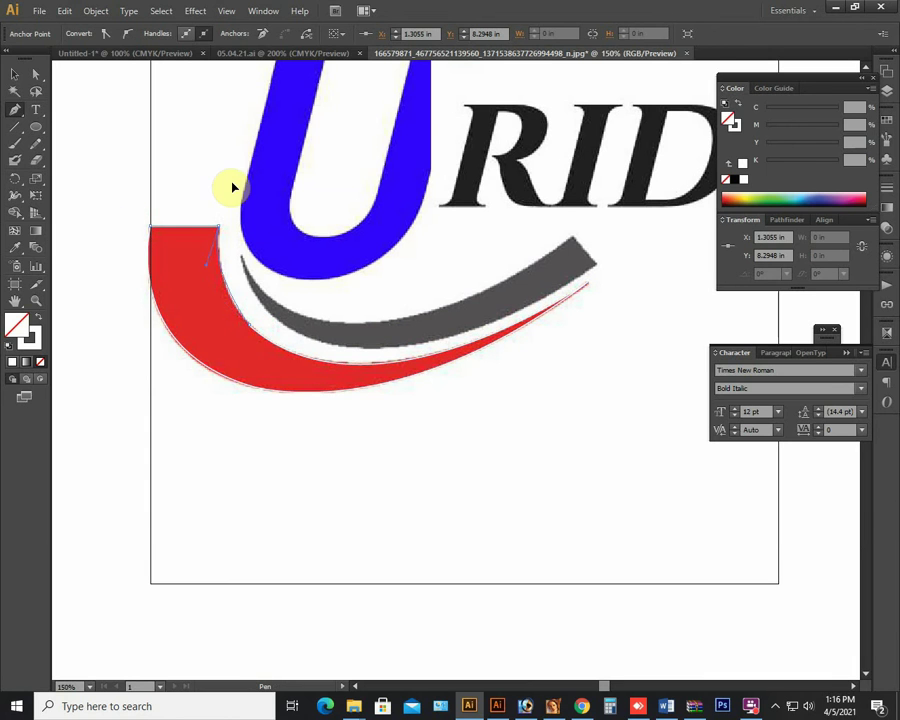
Swap the red swoosh path's fill and stroke and send it to the back
{"action": "left_click", "coordinate": [259, 373]}
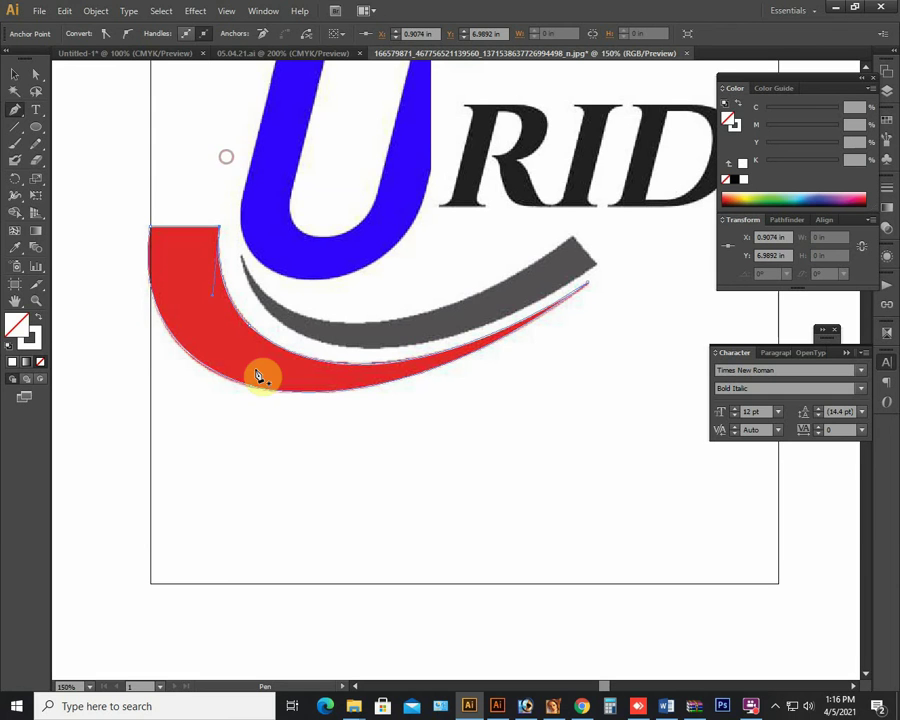
{"action": "left_click", "coordinate": [15, 74]}
{"action": "left_click", "coordinate": [233, 350]}
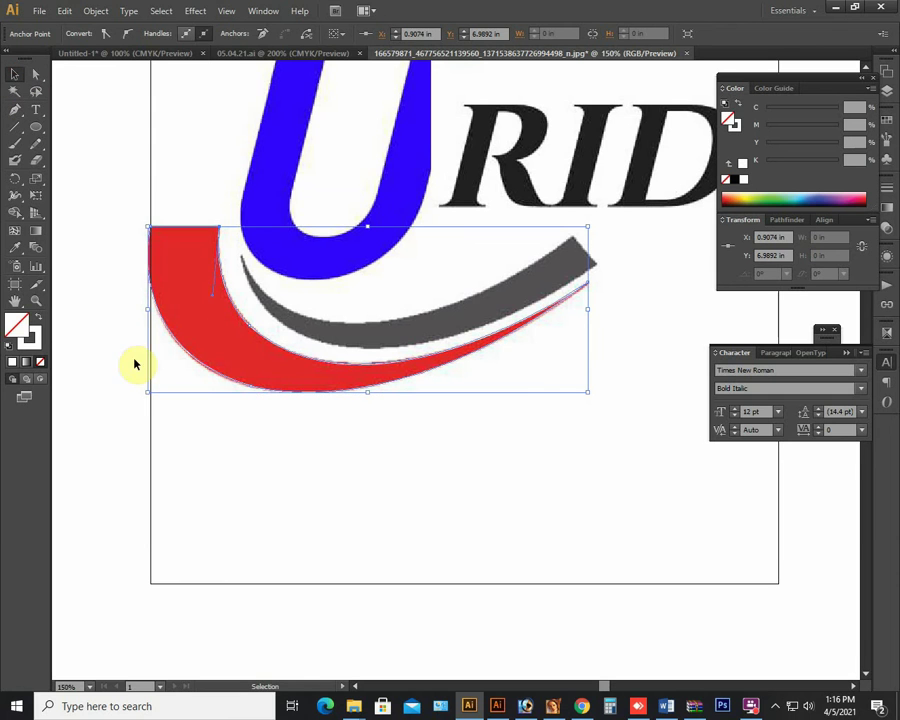
{"action": "left_click", "coordinate": [37, 319]}
{"action": "left_click", "coordinate": [211, 490]}
{"action": "key", "text": "a"}
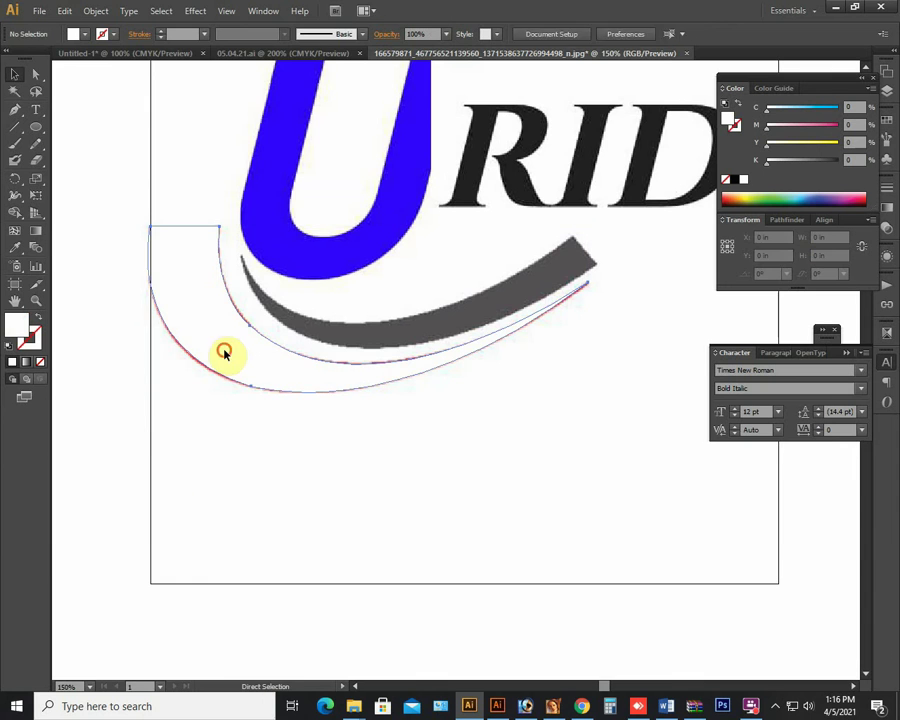
{"action": "left_click", "coordinate": [224, 352]}
{"action": "key", "text": "ctrl+shift+bracketleft"}
Zoom out to the whole logo, select all the artwork, and delete the coloured pieces
{"action": "key", "text": "v"}
{"action": "key", "text": "ctrl+minus"}
{"action": "key", "text": "ctrl+minus"}
{"action": "key", "text": "ctrl+minus"}
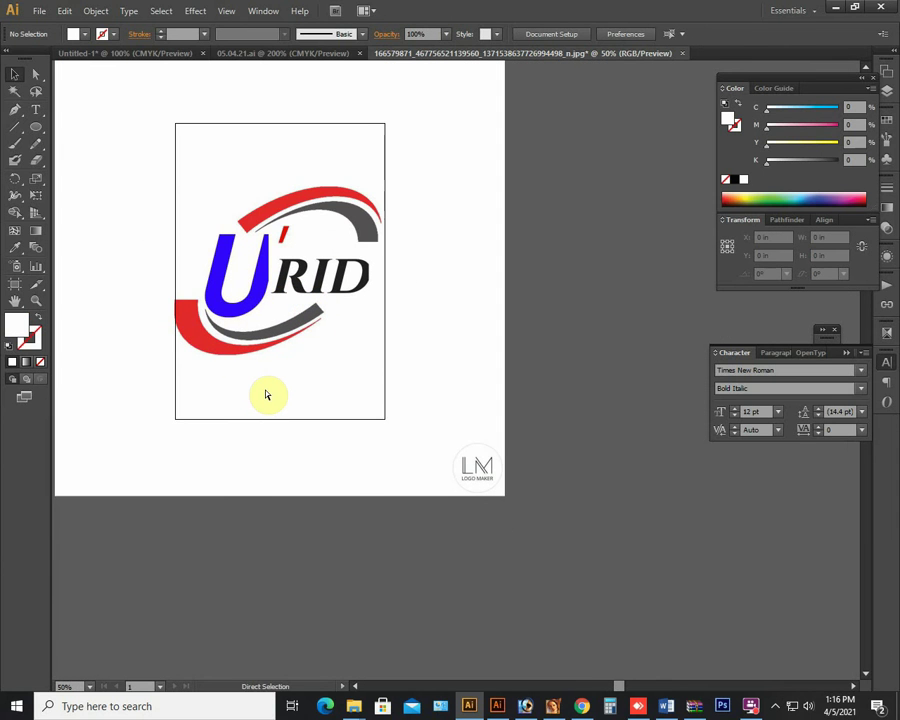
{"action": "key", "text": "ctrl+a"}
{"action": "key", "text": "Delete"}
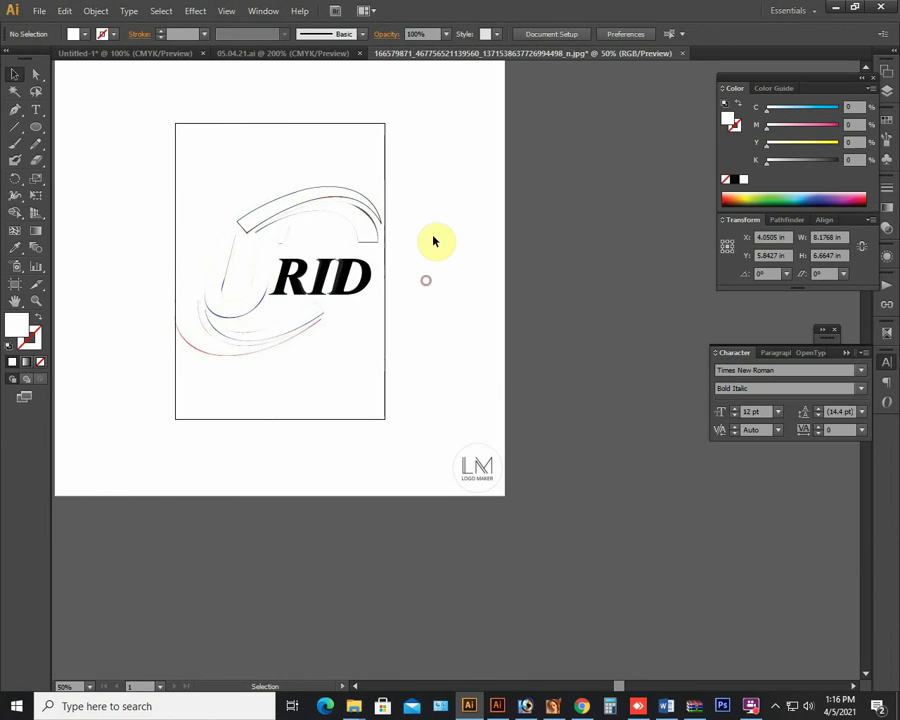
{"action": "left_click_drag", "start_coordinate": [433, 236], "coordinate": [622, 474]}
Shrink the reference image, move it beside the artboard, and switch to Outline view
{"action": "left_click", "coordinate": [428, 188]}
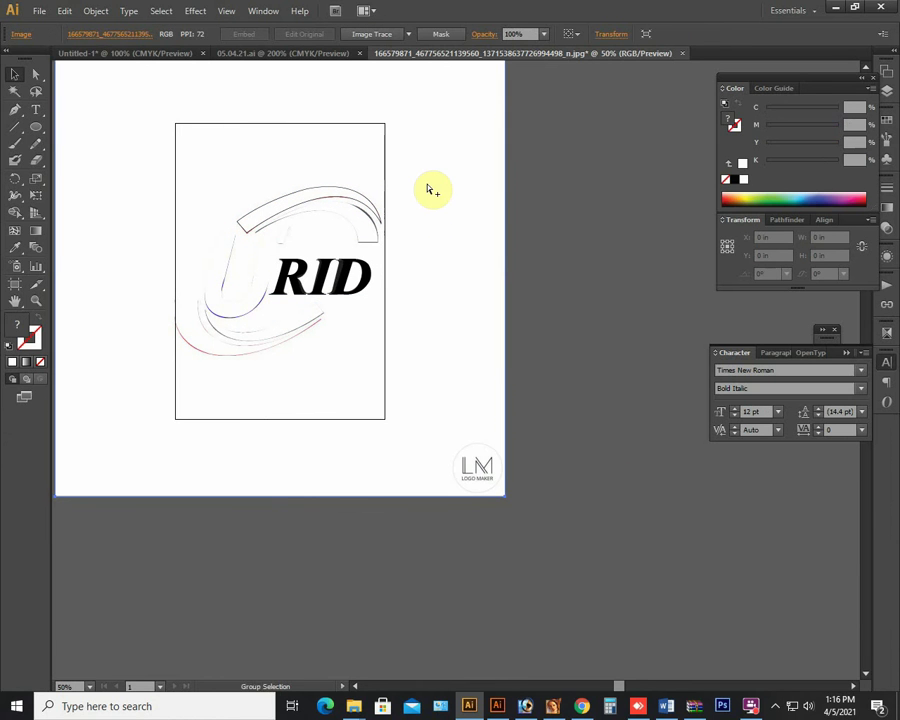
{"action": "mouse_move", "coordinate": [424, 163]}
{"action": "left_mouse_down"}
{"action": "mouse_move", "coordinate": [723, 428]}
{"action": "mouse_move", "coordinate": [763, 271]}
{"action": "left_mouse_up"}
{"action": "left_click_drag", "start_coordinate": [455, 274], "coordinate": [540, 362]}
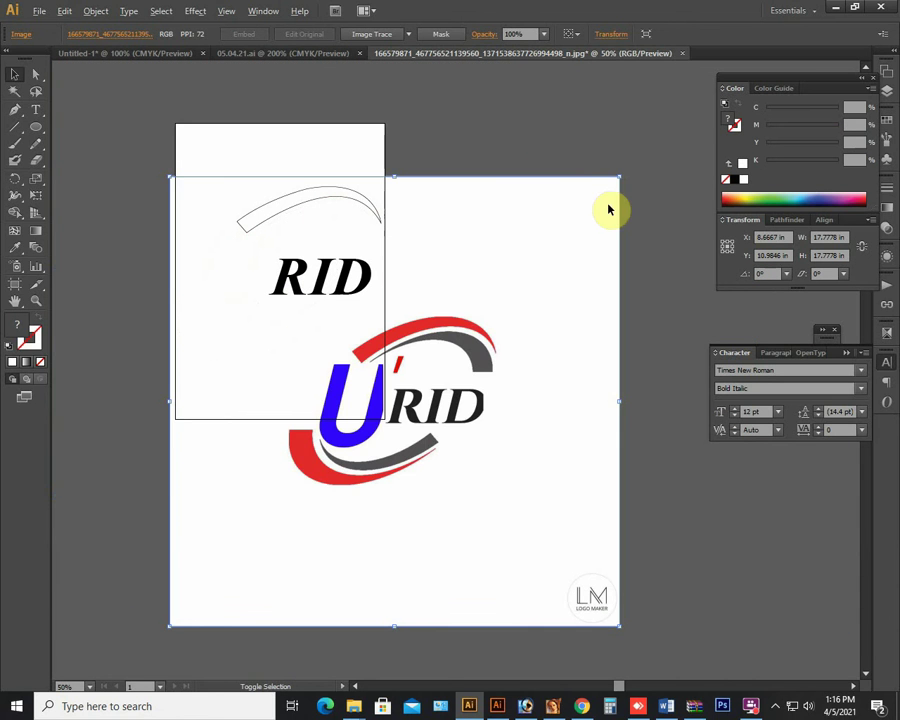
{"action": "left_click_drag", "start_coordinate": [616, 178], "coordinate": [474, 316]}
{"action": "mouse_move", "coordinate": [380, 360]}
{"action": "left_mouse_down"}
{"action": "mouse_move", "coordinate": [464, 216]}
{"action": "mouse_move", "coordinate": [498, 213]}
{"action": "left_mouse_up"}
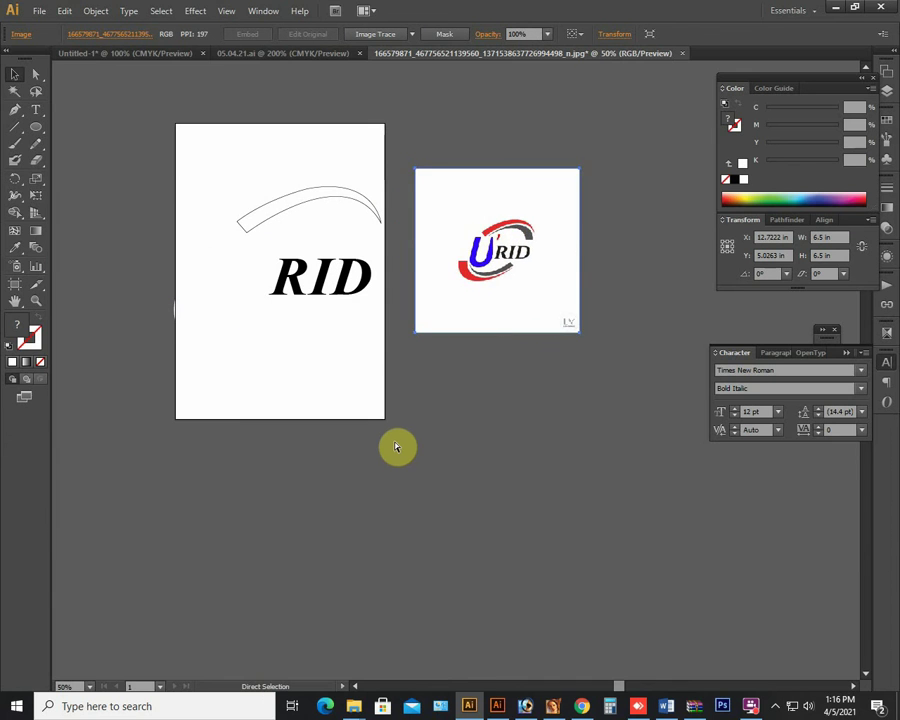
{"action": "key", "text": "ctrl+y"}
{"action": "key", "text": "v"}
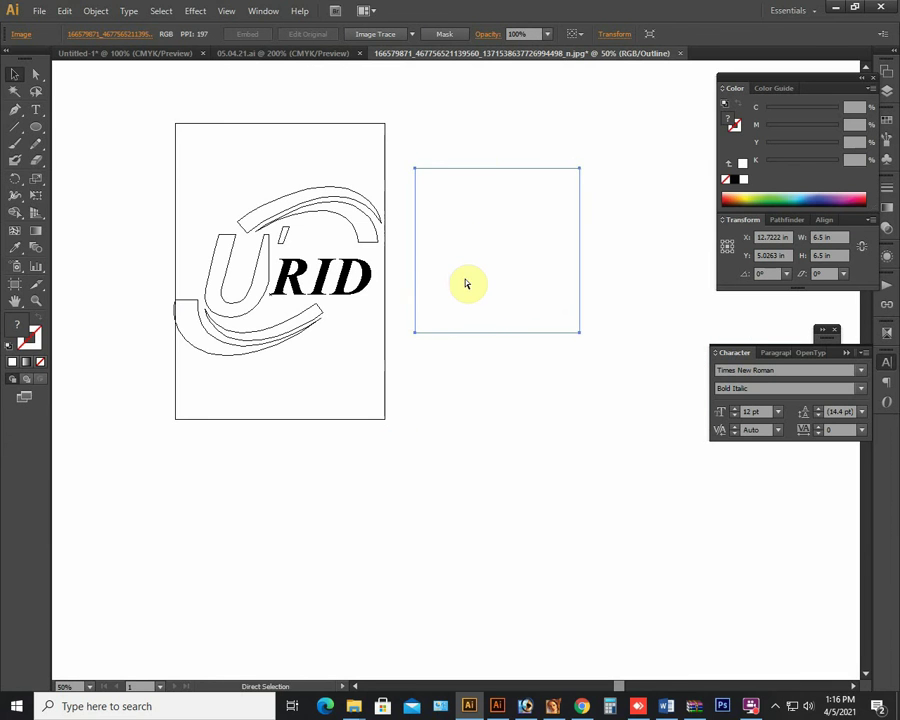
Marquee-select all the traced logo shapes and give them a red fill
{"action": "key", "text": "v"}
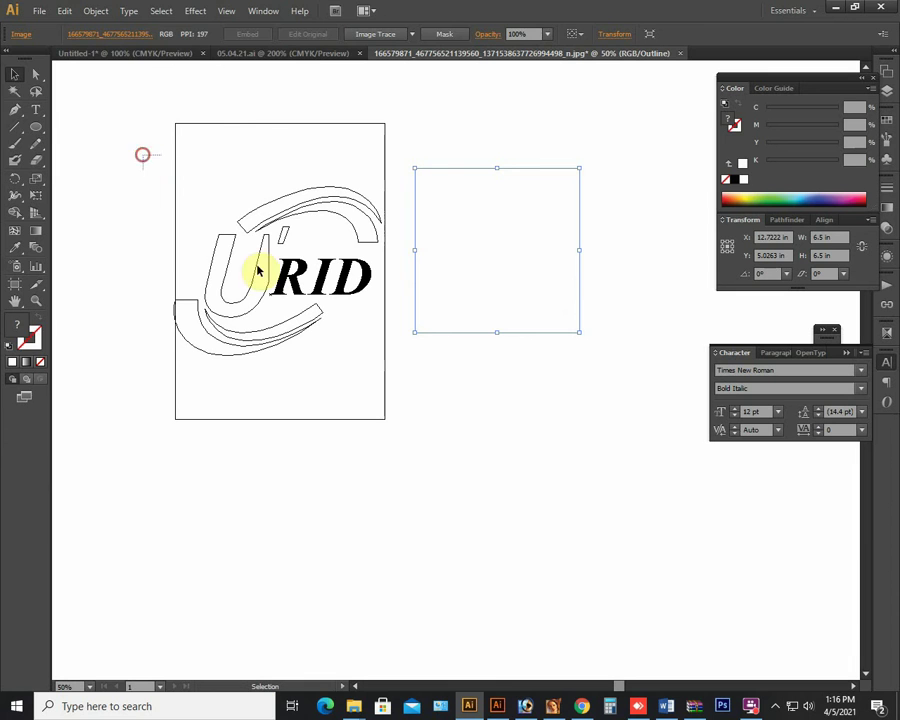
{"action": "left_click_drag", "start_coordinate": [142, 155], "coordinate": [358, 437]}
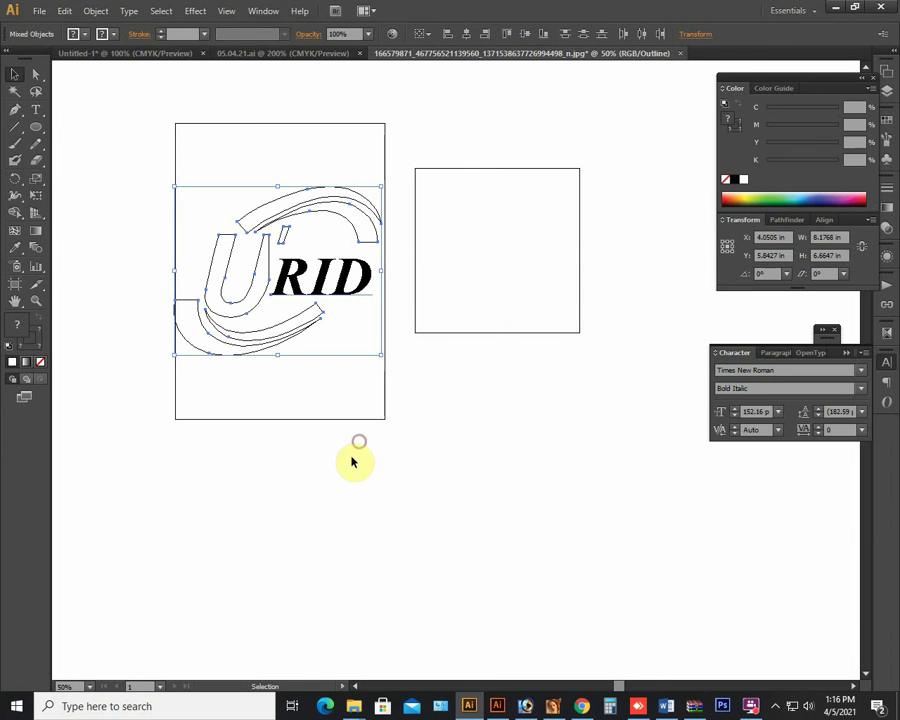
{"action": "left_click", "coordinate": [80, 36]}
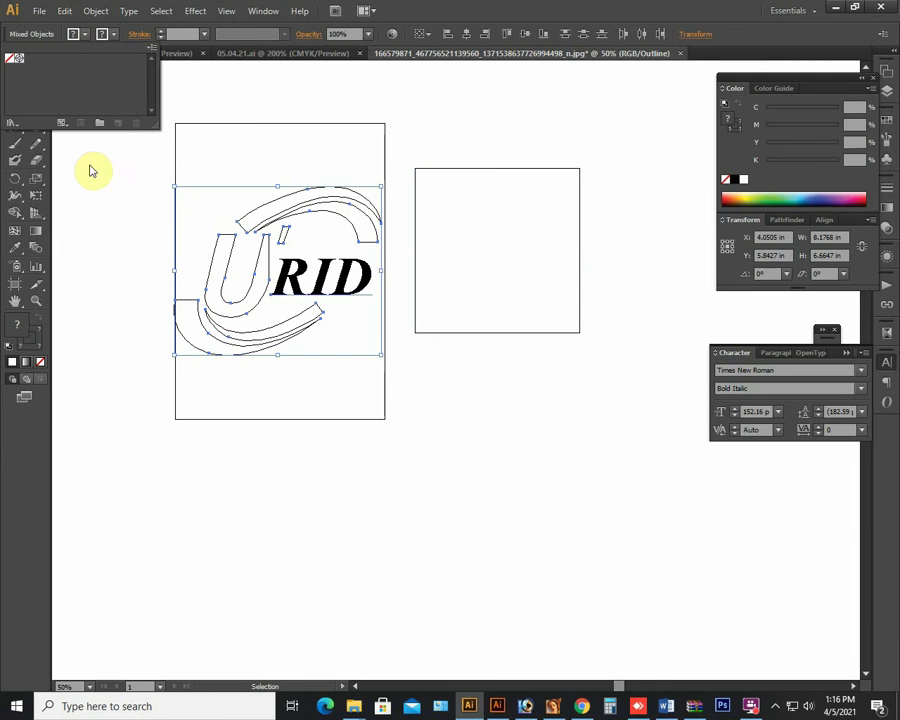
{"action": "left_click", "coordinate": [92, 238]}
{"action": "double_click", "coordinate": [20, 325]}
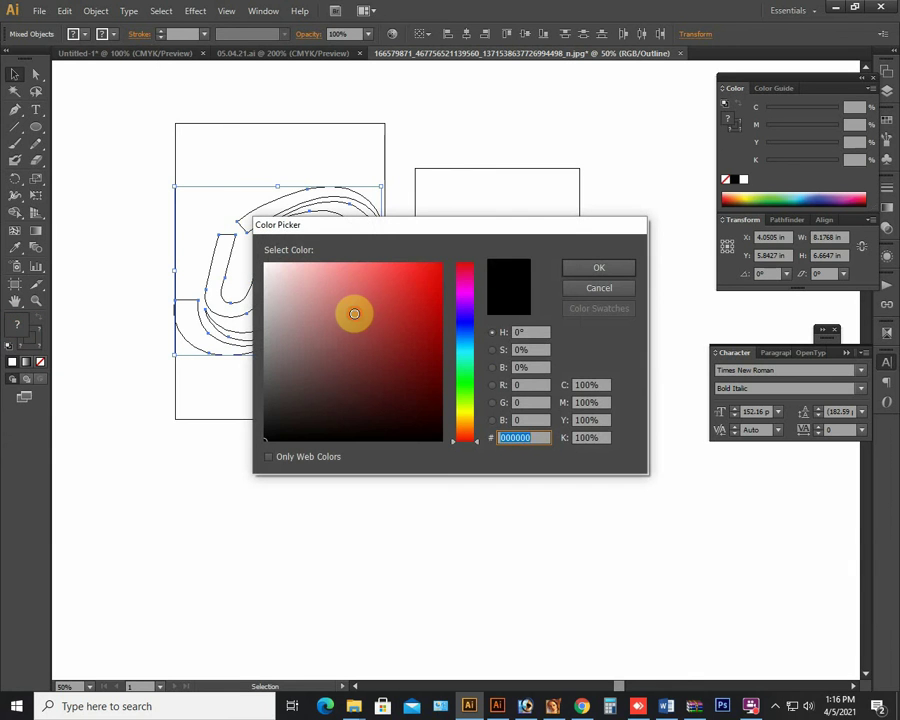
{"action": "left_click", "coordinate": [428, 266]}
{"action": "left_click", "coordinate": [599, 268]}
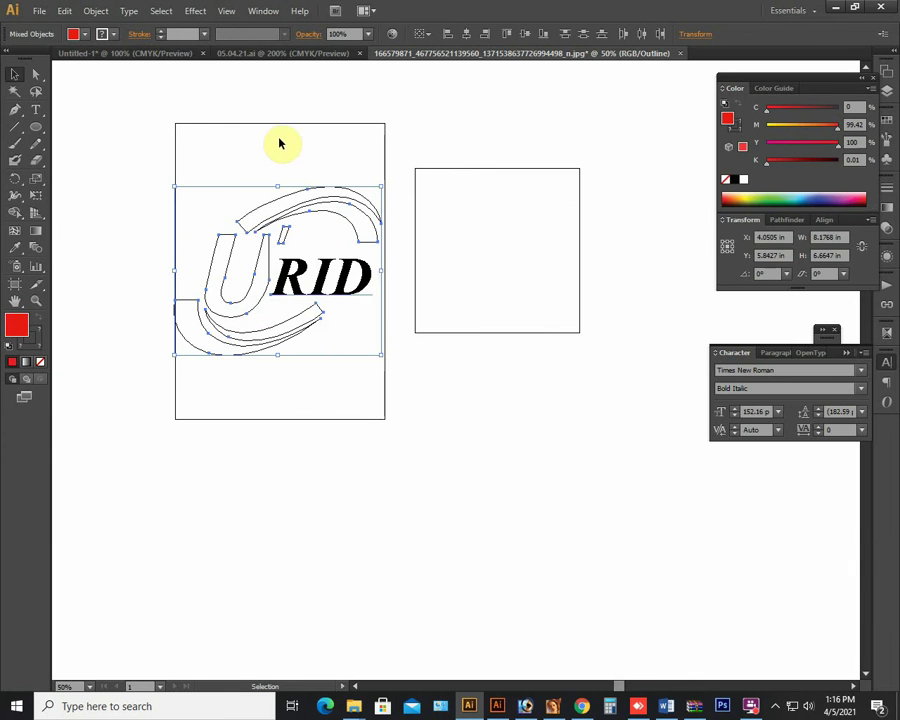
Deselect, return to full-colour Preview, and select the logo's top arc
{"action": "left_click", "coordinate": [255, 160]}
{"action": "key", "text": "ctrl+y"}
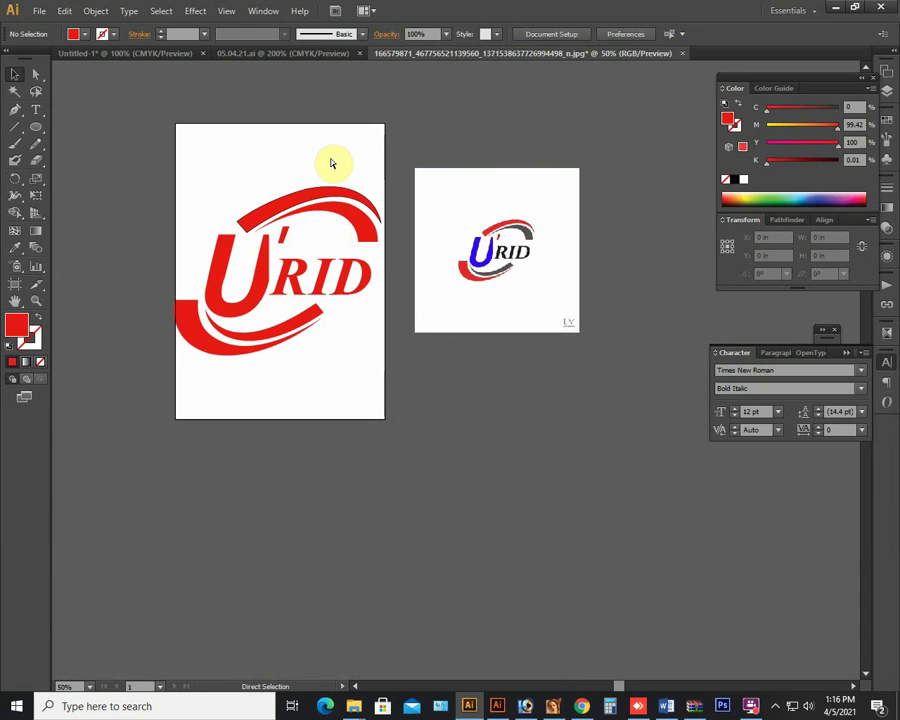
{"action": "key", "text": "v"}
{"action": "left_click", "coordinate": [362, 196]}
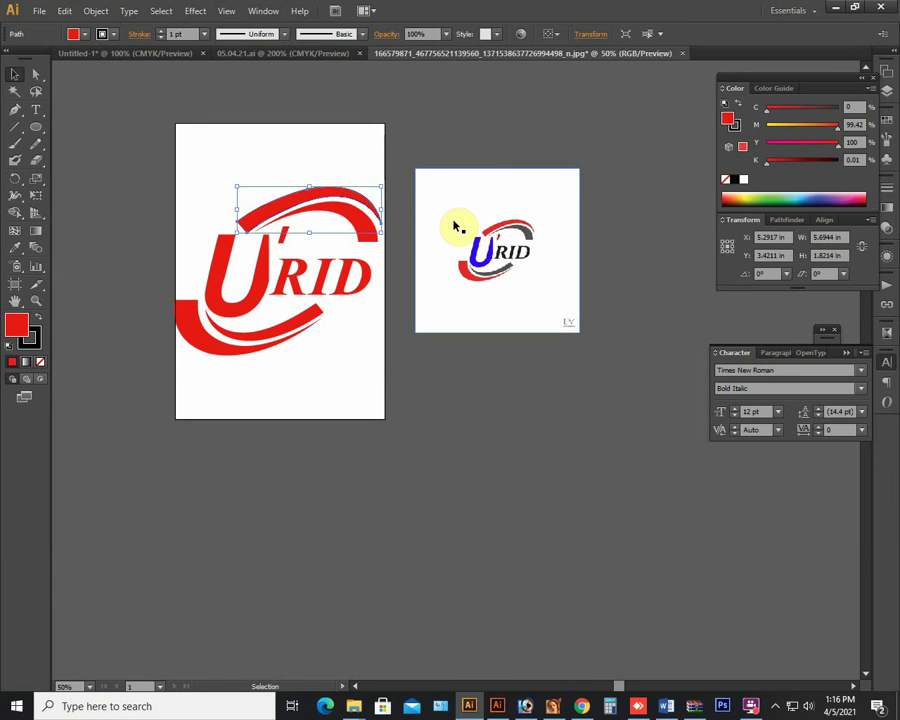
Eyedrop reference colours onto the upper arcs, making the inner upper arc grey
{"action": "key", "text": "i"}
{"action": "left_click", "coordinate": [499, 221]}
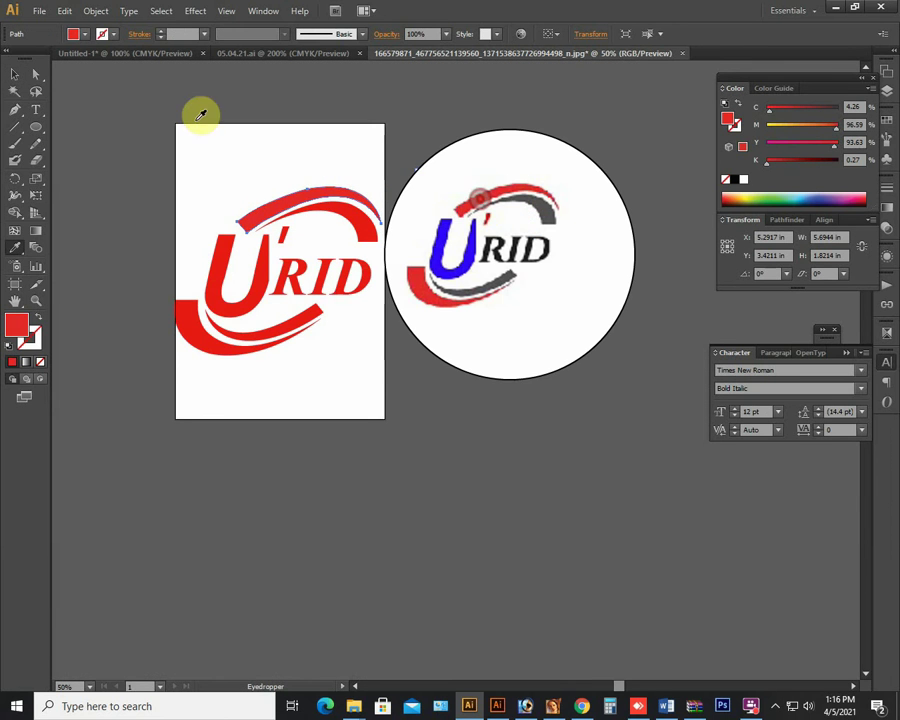
{"action": "left_click", "coordinate": [15, 74]}
{"action": "key", "text": "i"}
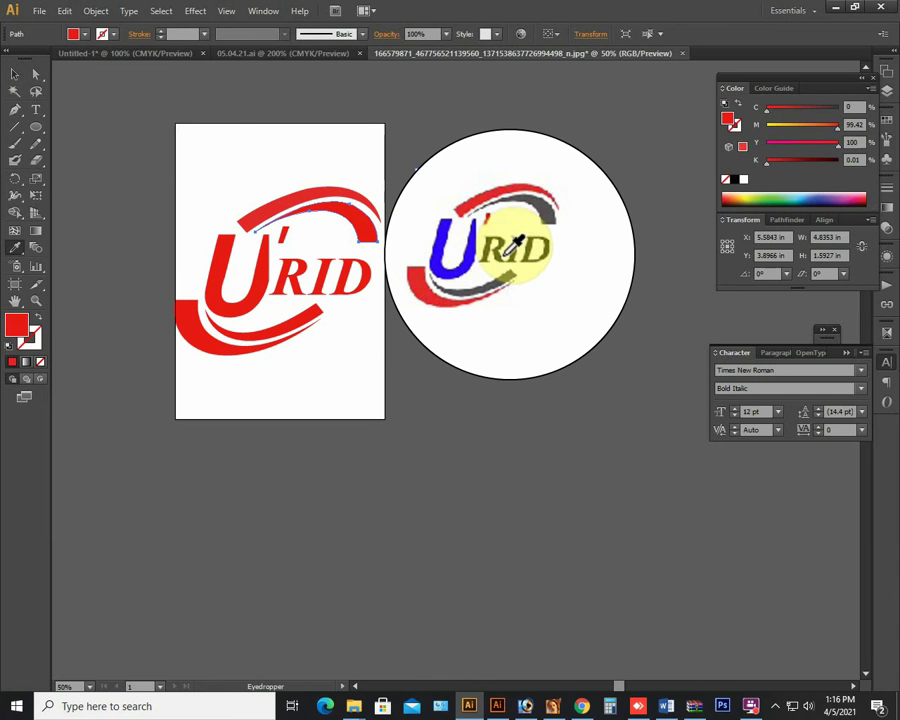
{"action": "left_click", "coordinate": [546, 216]}
{"action": "left_click", "coordinate": [548, 206]}
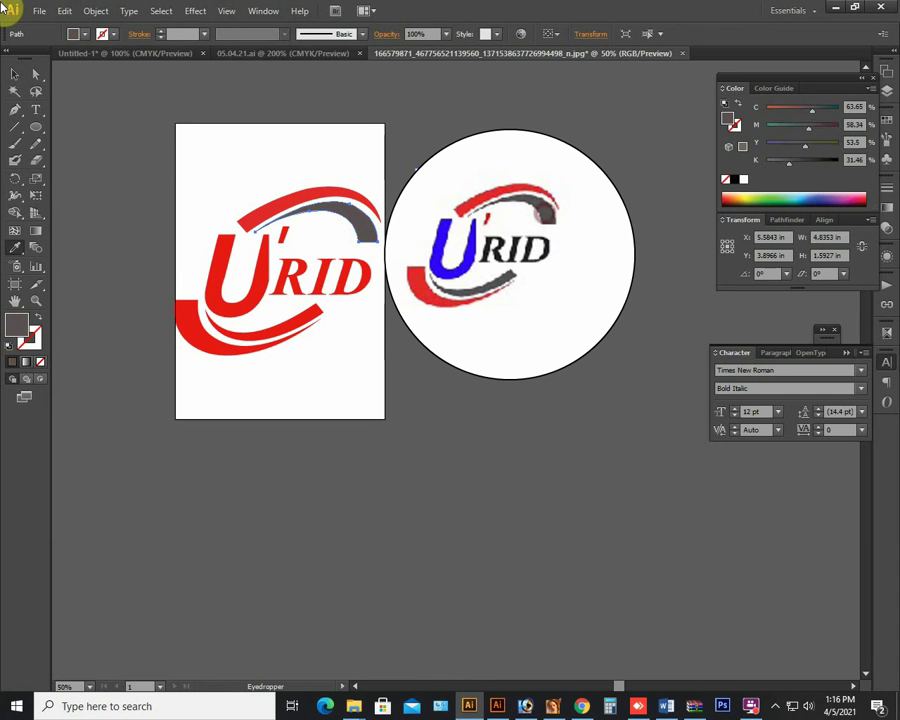
{"action": "left_click", "coordinate": [15, 74]}
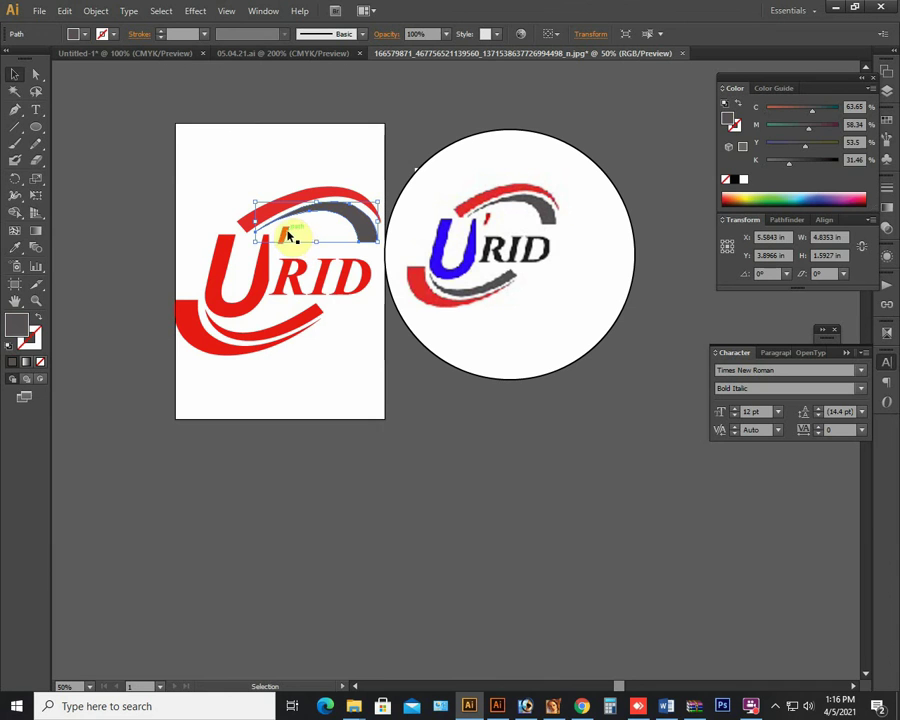
Colour the apostrophe red and the RID text black from the reference logo
{"action": "left_click", "coordinate": [288, 236]}
{"action": "key", "text": "i"}
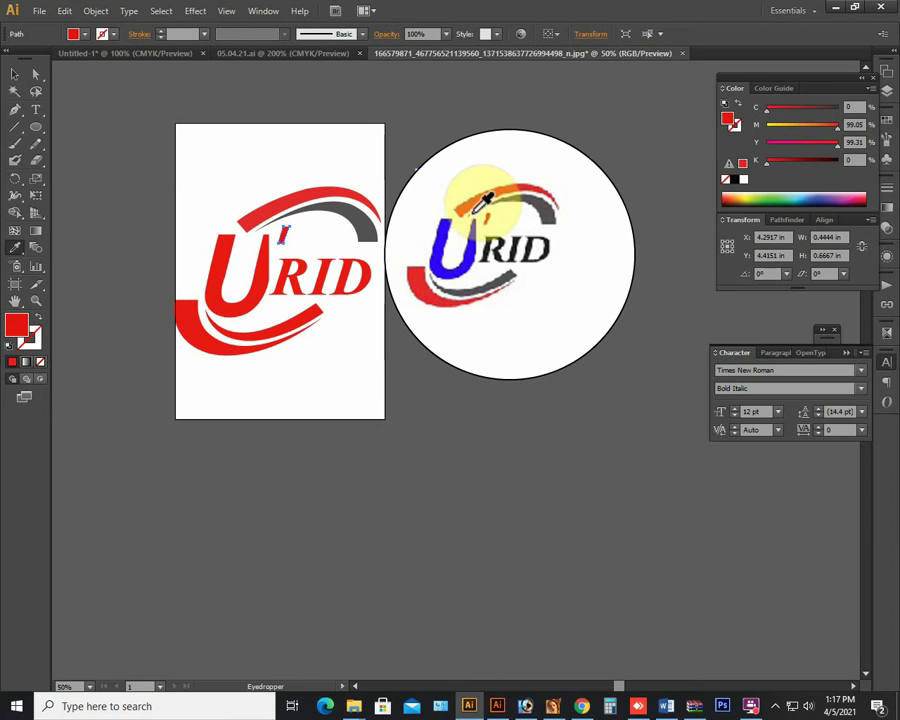
{"action": "left_click", "coordinate": [15, 73]}
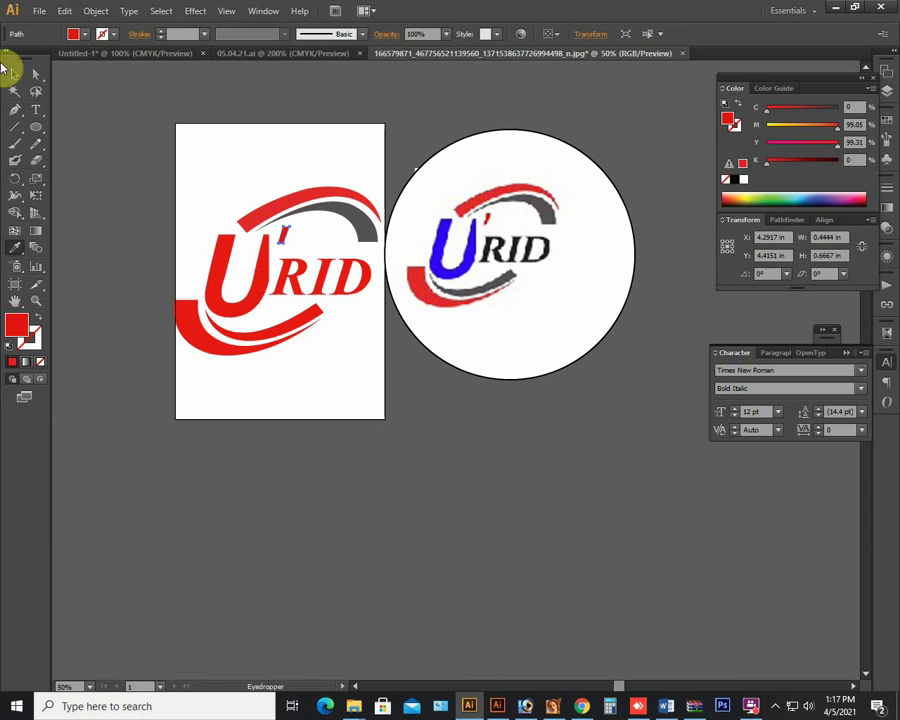
{"action": "left_click", "coordinate": [298, 276]}
{"action": "key", "text": "i"}
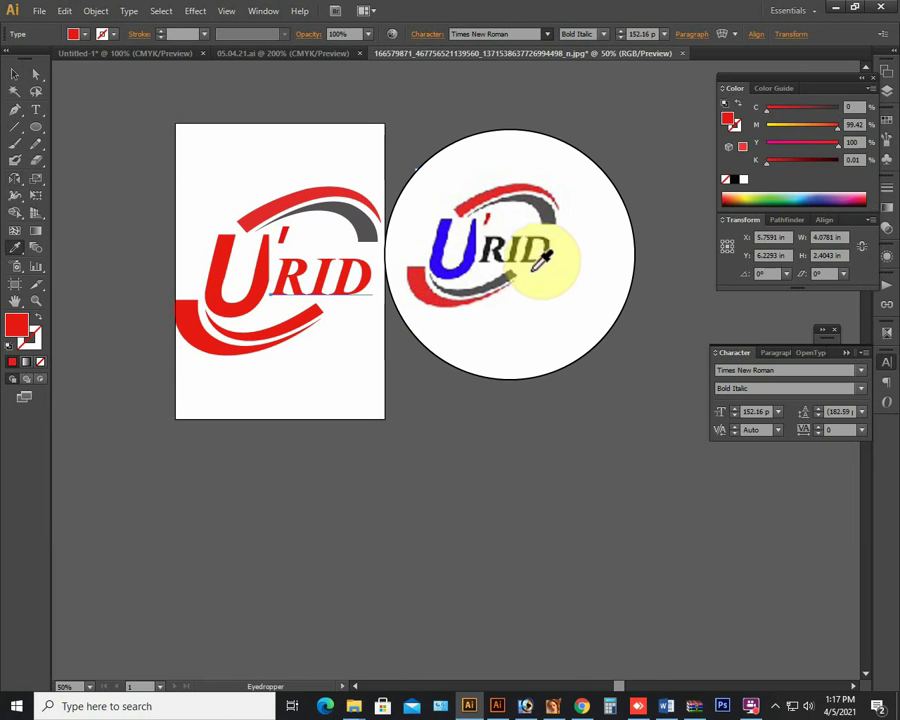
{"action": "left_click", "coordinate": [537, 245]}
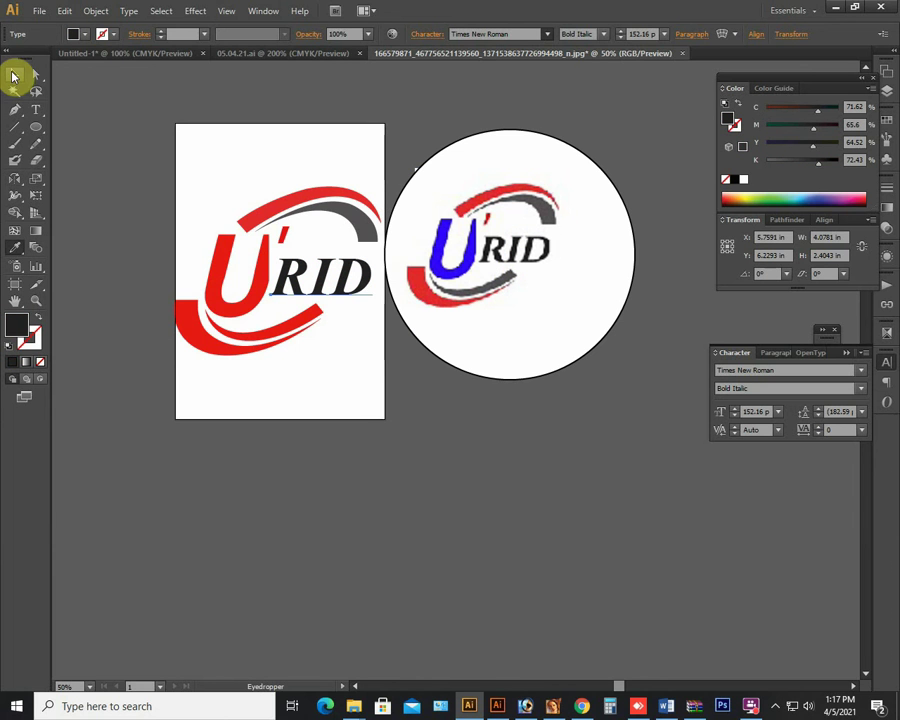
Give the U the reference blue with the eyedropper
{"action": "key", "text": "v"}
{"action": "left_click", "coordinate": [226, 271]}
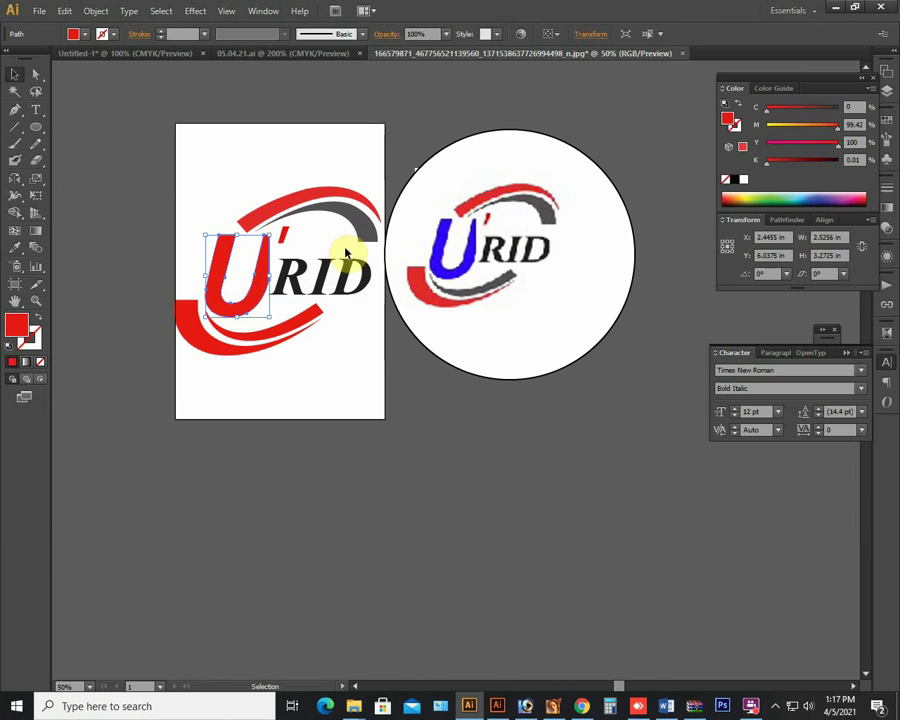
{"action": "key", "text": "i"}
{"action": "left_click", "coordinate": [454, 236]}
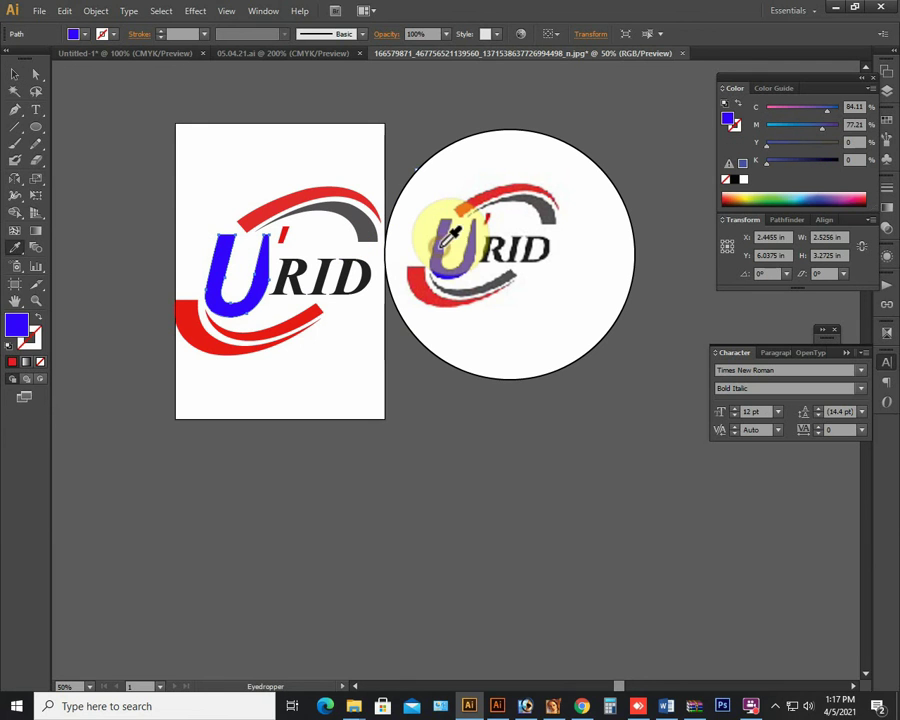
{"action": "key", "text": "v"}
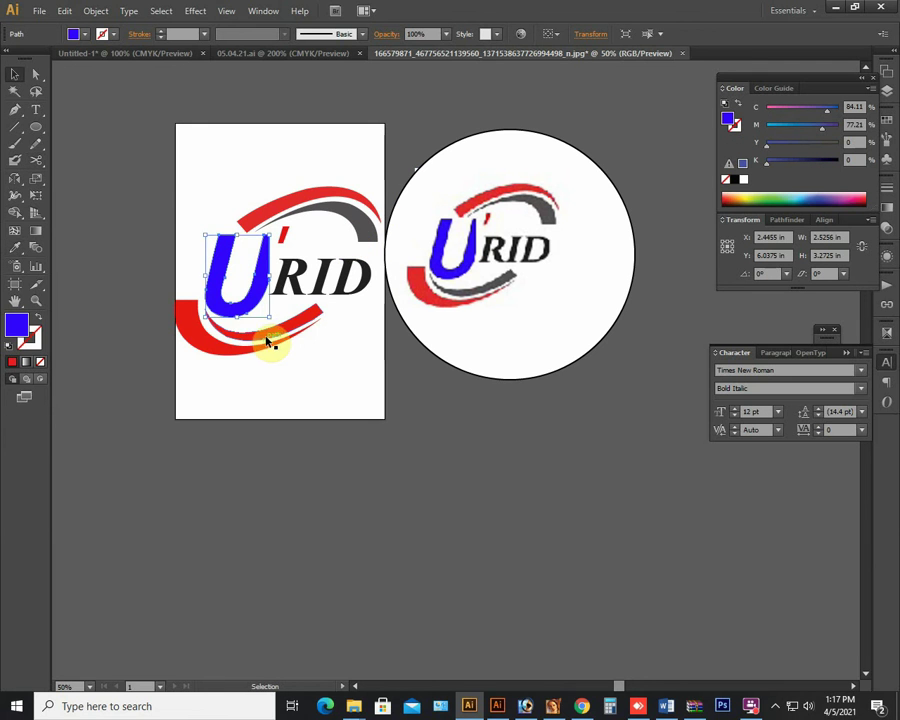
Colour the lower inner swoosh grey and the outer lower swoosh red
{"action": "left_click", "coordinate": [275, 340]}
{"action": "key", "text": "o"}
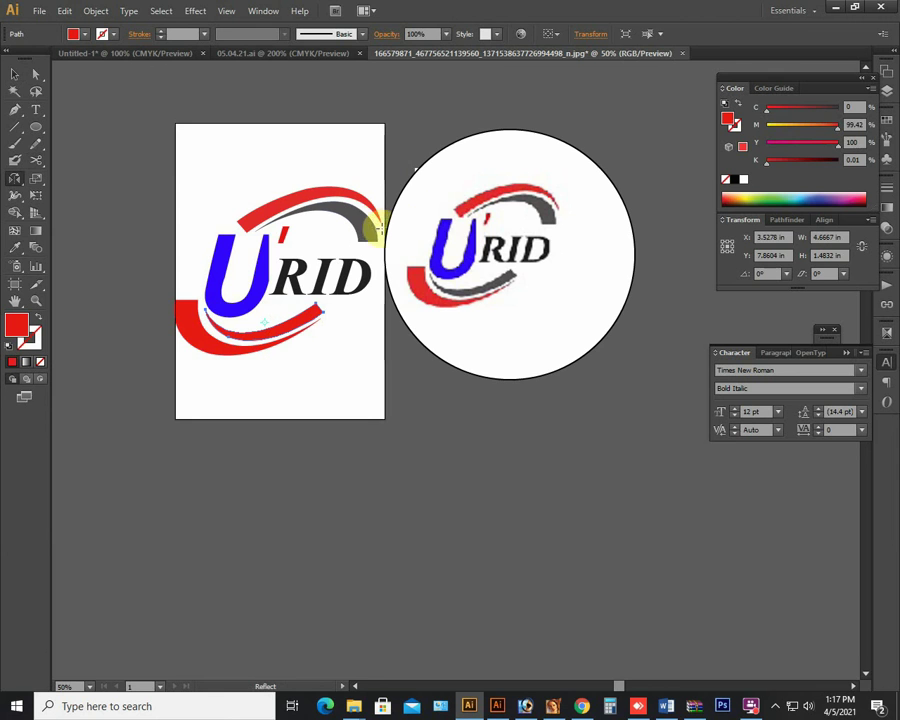
{"action": "key", "text": "i"}
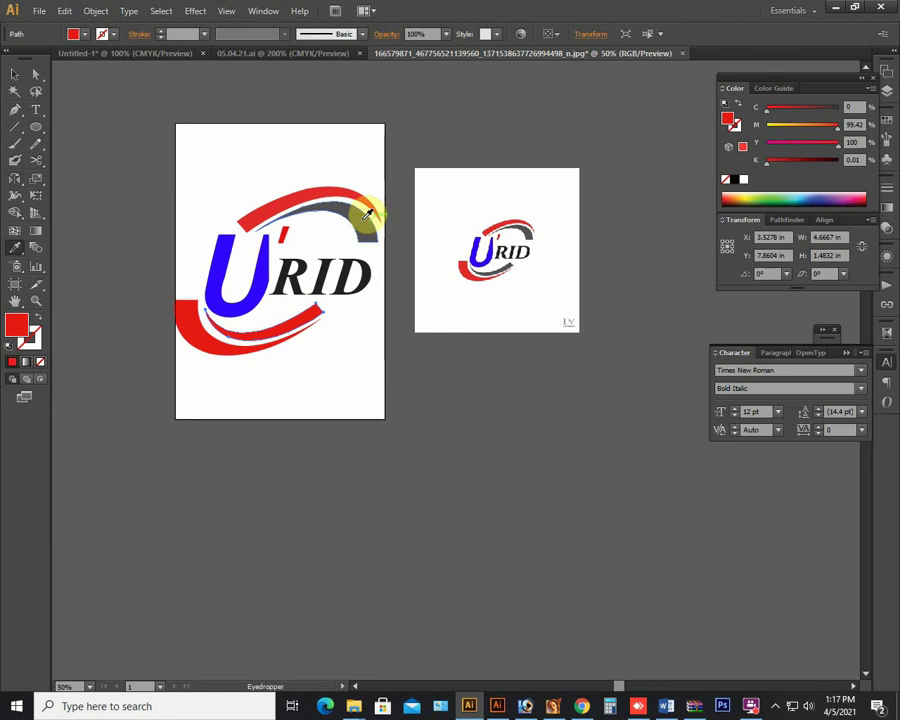
{"action": "left_click", "coordinate": [367, 215]}
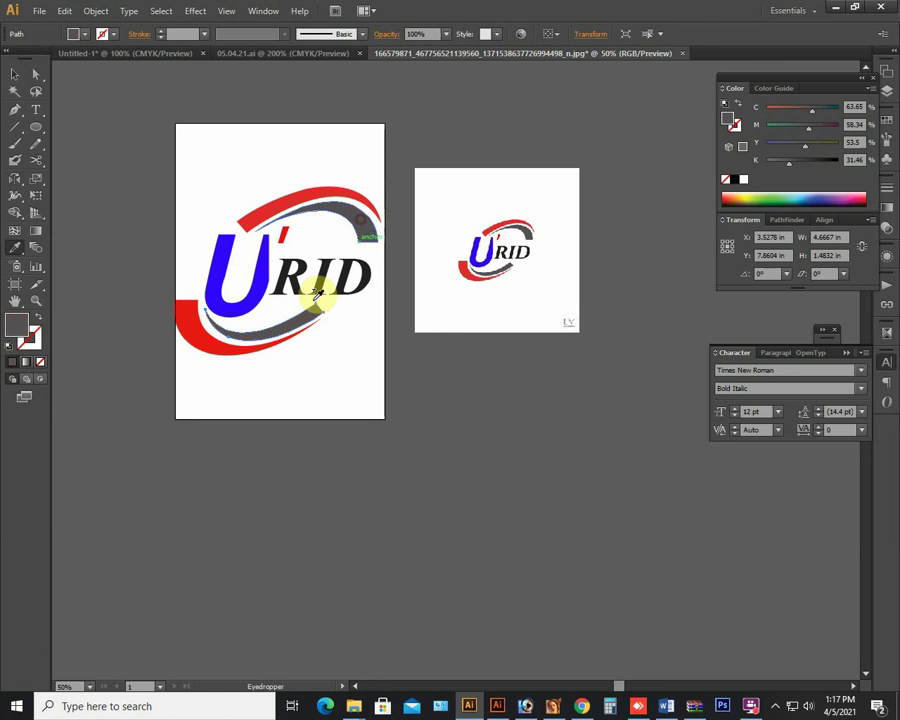
{"action": "left_click", "coordinate": [181, 314]}
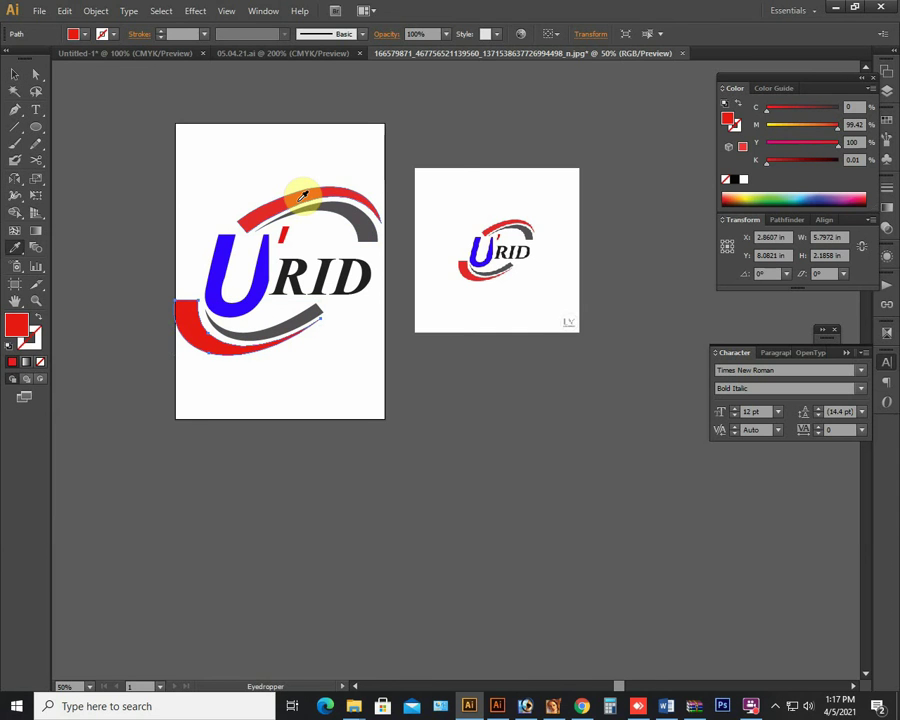
{"action": "left_click", "coordinate": [14, 74]}
Scale the entire logo down to about 6.05 × 4.93 in and check it at actual size
{"action": "left_click", "coordinate": [124, 147]}
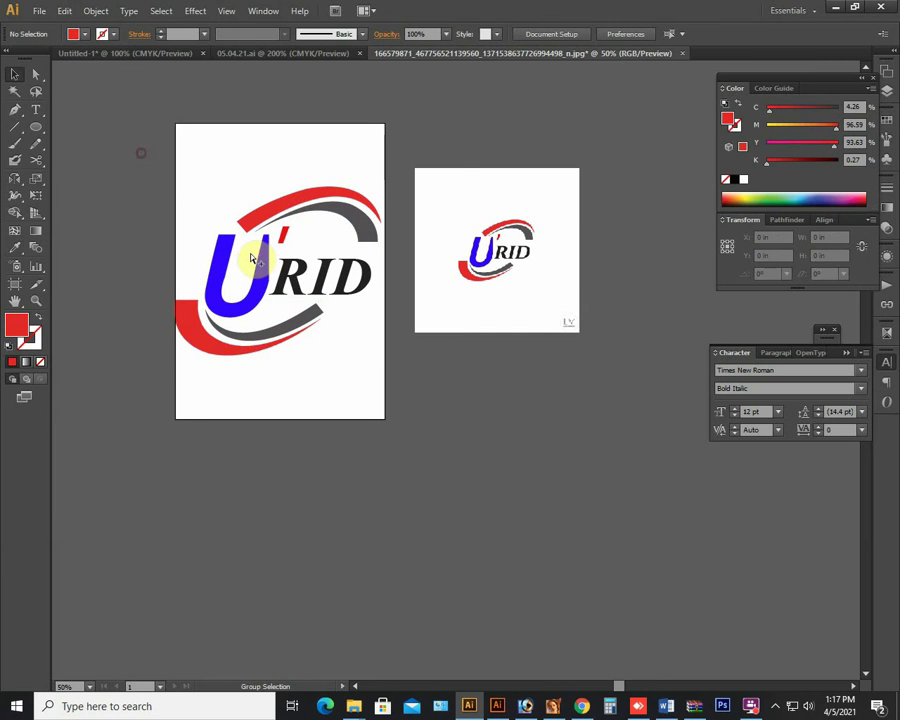
{"action": "scroll", "coordinate": [250, 256], "scroll_direction": "up", "scroll_amount": 1}
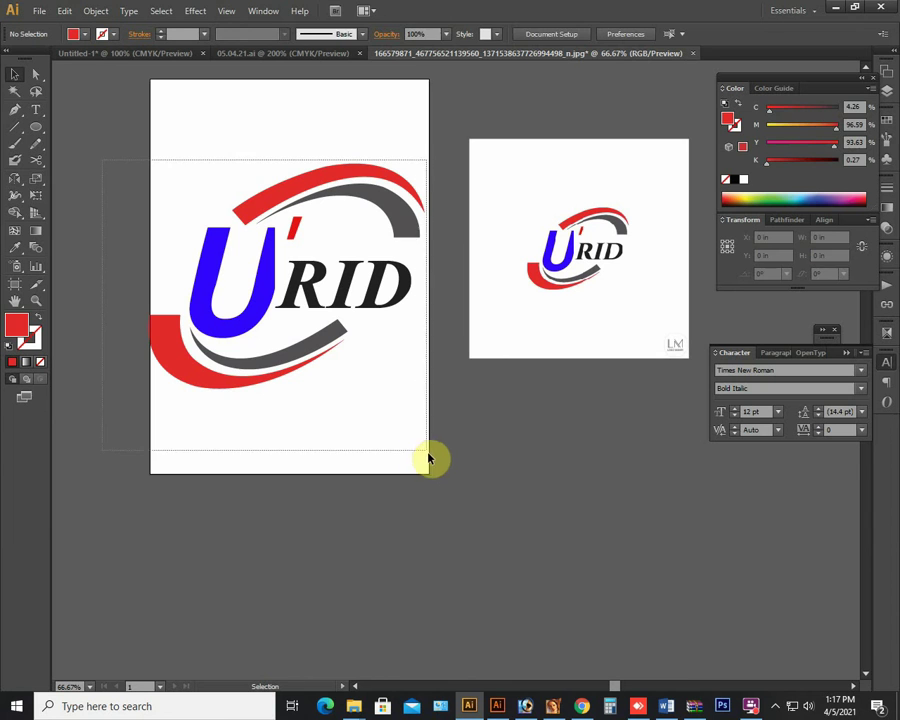
{"action": "left_click_drag", "start_coordinate": [420, 446], "coordinate": [424, 452]}
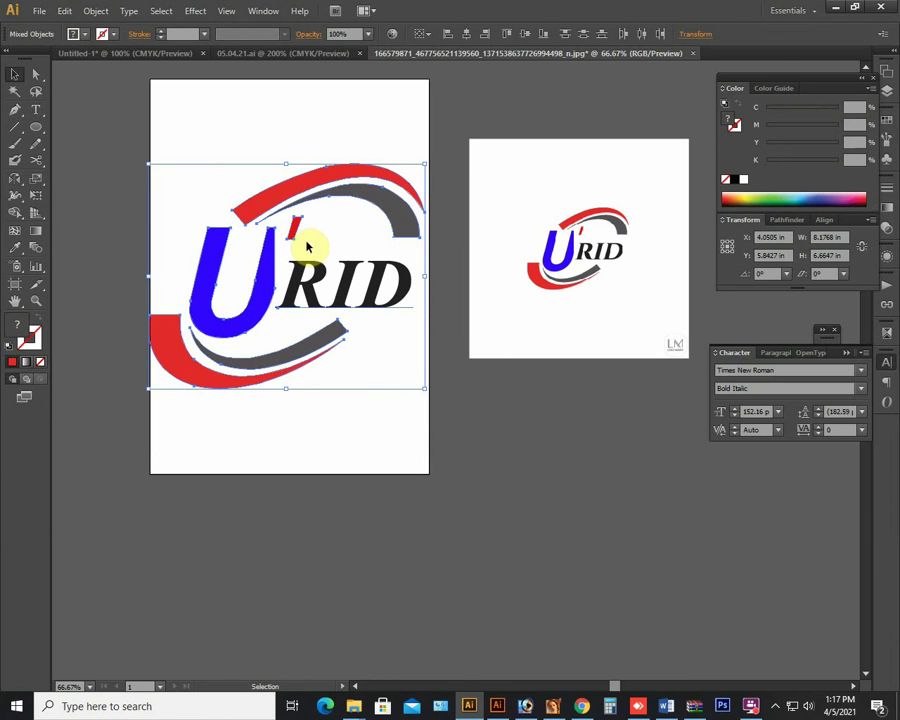
{"action": "left_click_drag", "start_coordinate": [147, 165], "coordinate": [184, 194]}
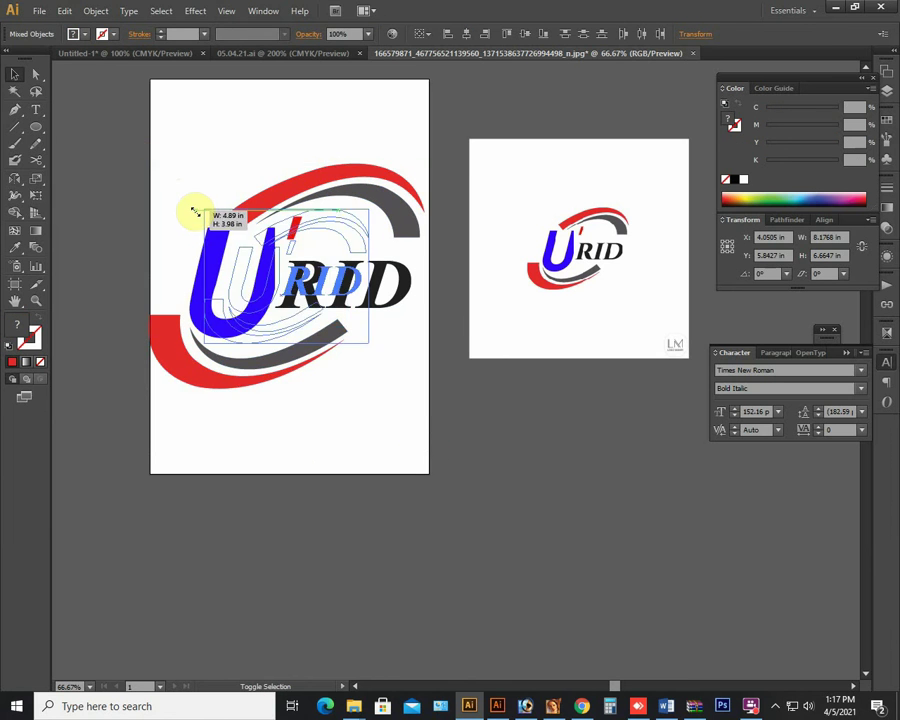
{"action": "scroll", "coordinate": [290, 380], "scroll_direction": "up", "scroll_amount": 1}
{"action": "scroll", "coordinate": [444, 394], "scroll_direction": "up", "scroll_amount": 1}
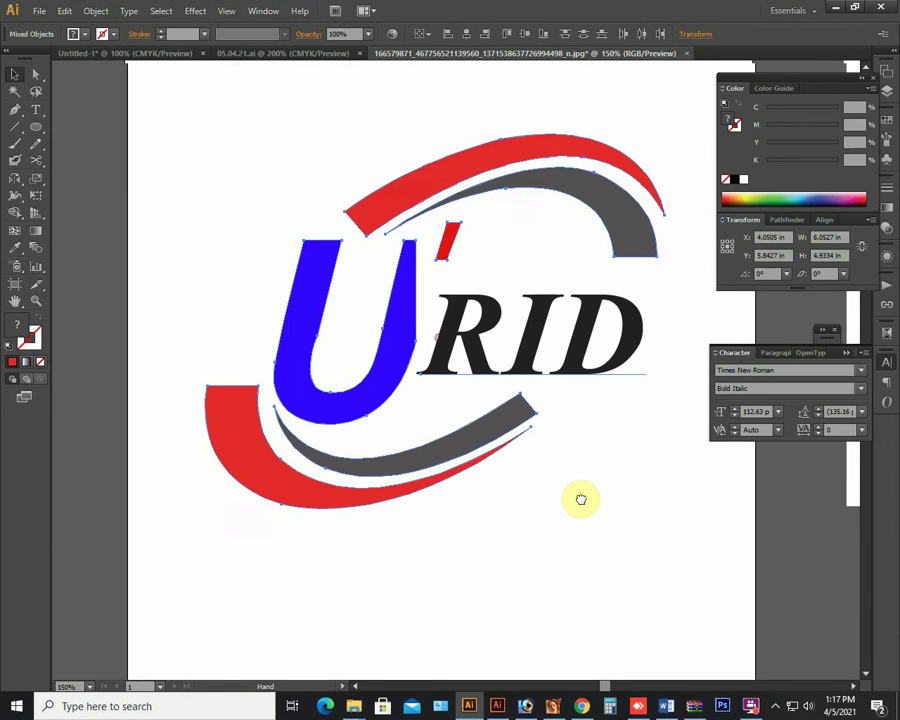
{"action": "left_click", "coordinate": [530, 552]}
{"action": "key", "text": "ctrl+minus"}
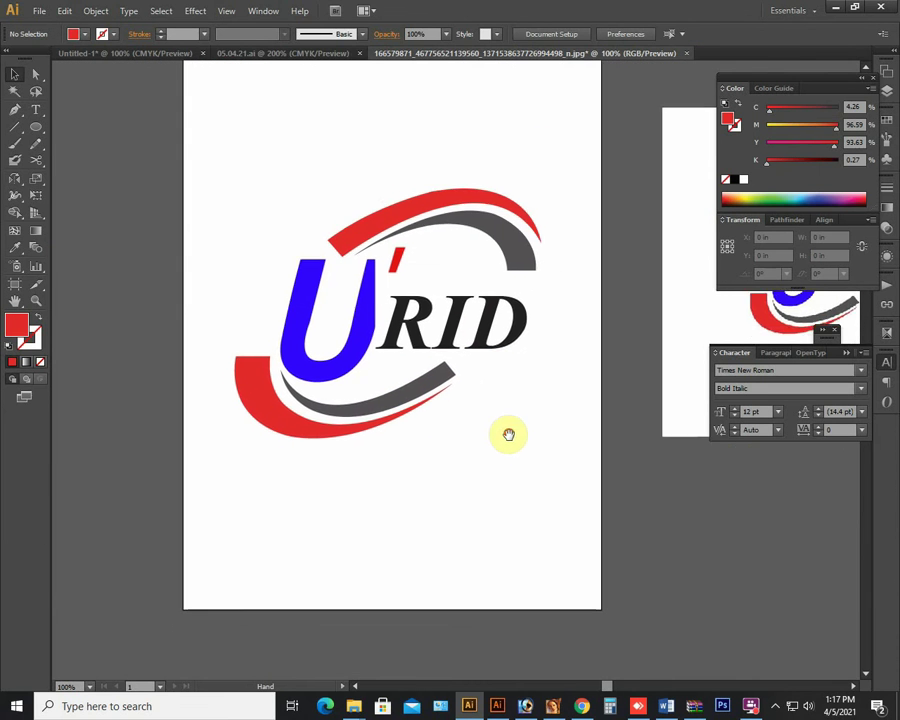